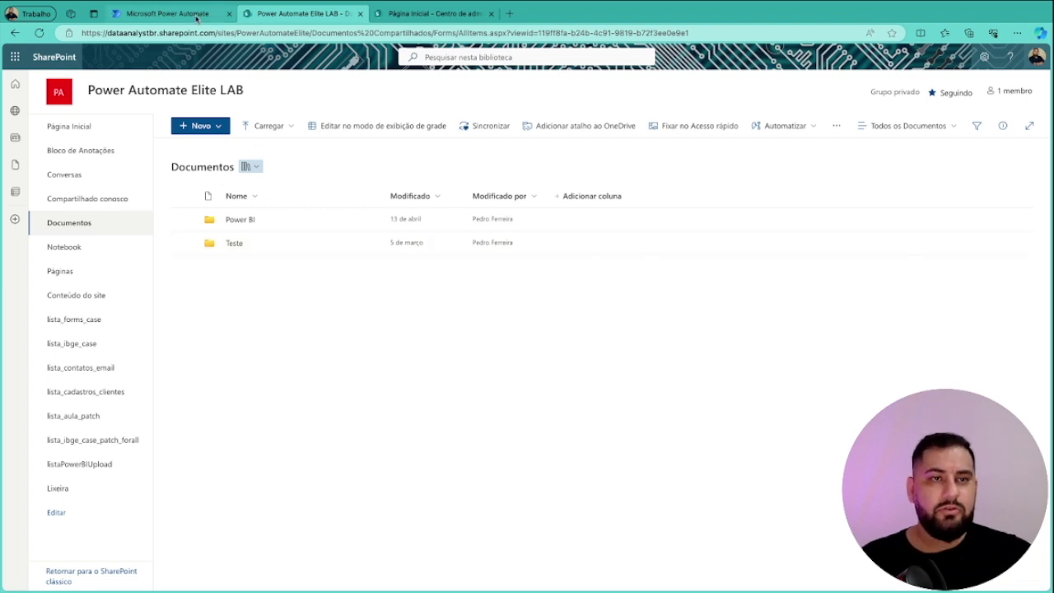
Return to the Obter Link Externo flow designer and close the Copilot panel
left_click(167, 13)
left_click(1032, 105)
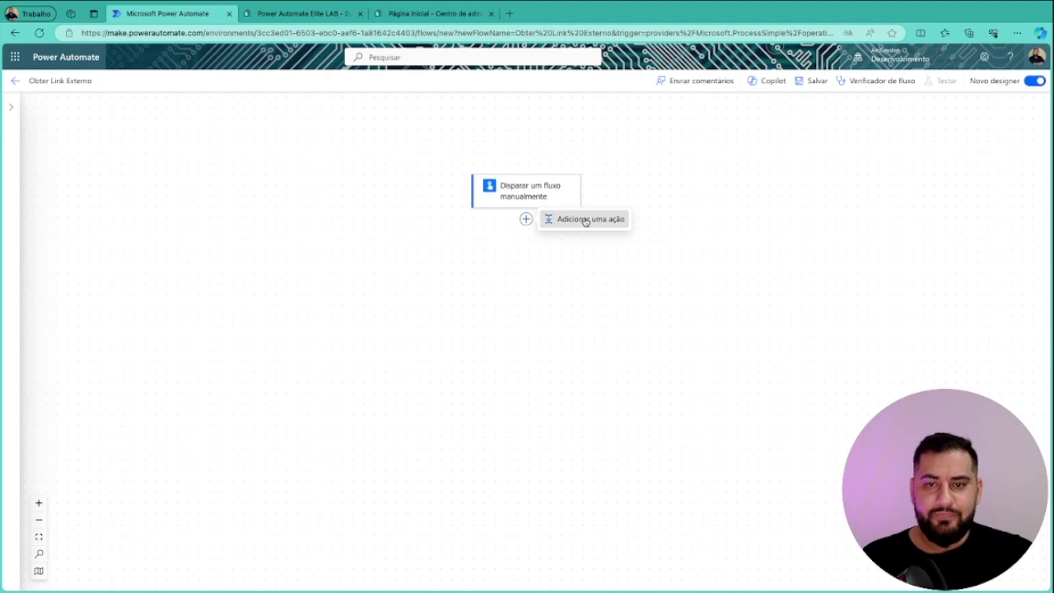
Add SharePoint's 'Criar link de compartilhamento para um arquivo ou uma pasta' action after the trigger
left_click(584, 219)
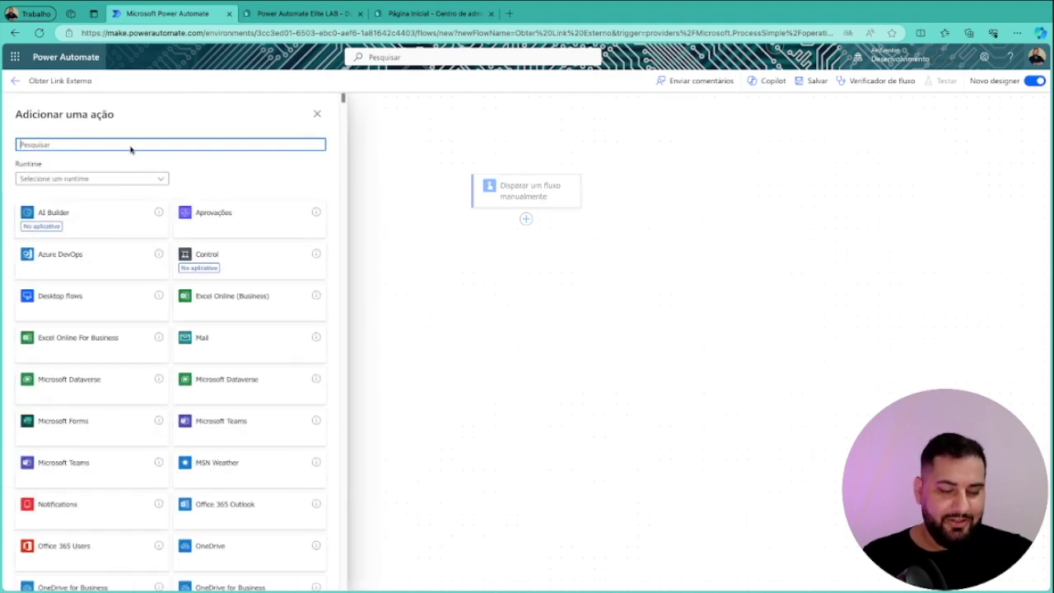
type("sharepi")
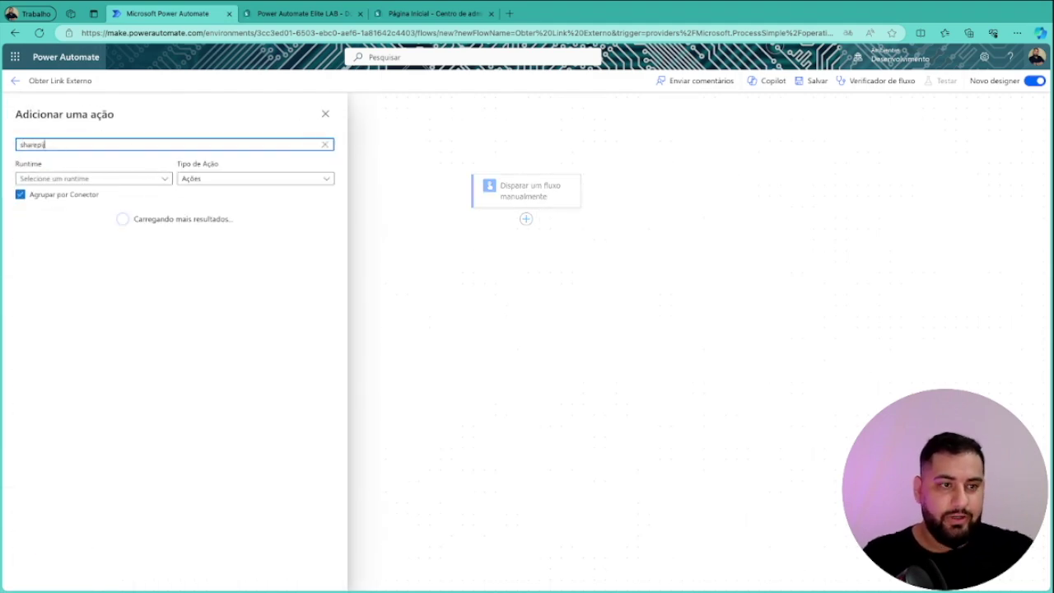
type("j")
key("BackSpace")
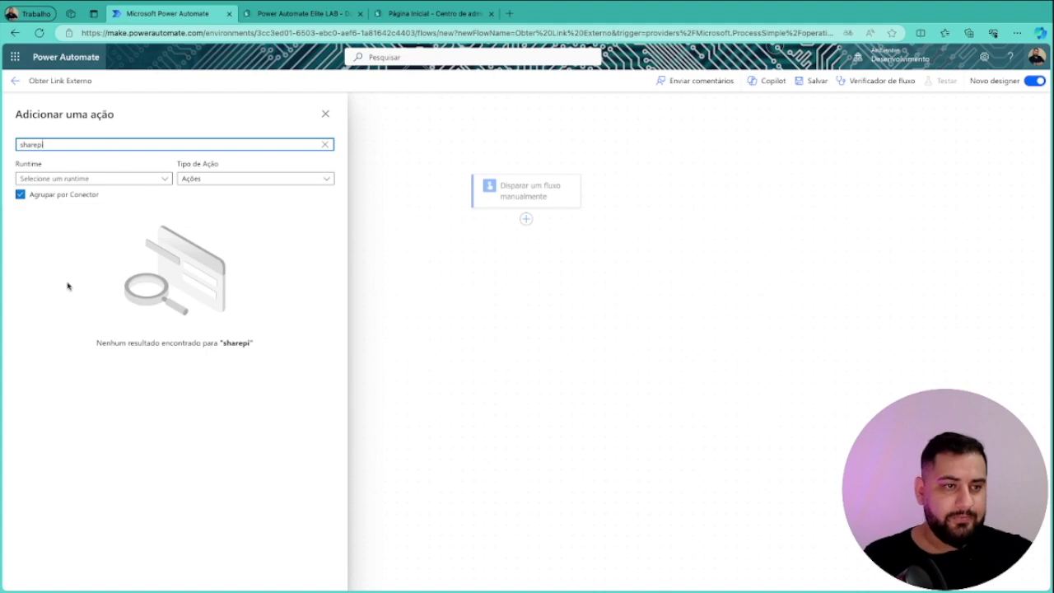
key("BackSpace")
type("oint")
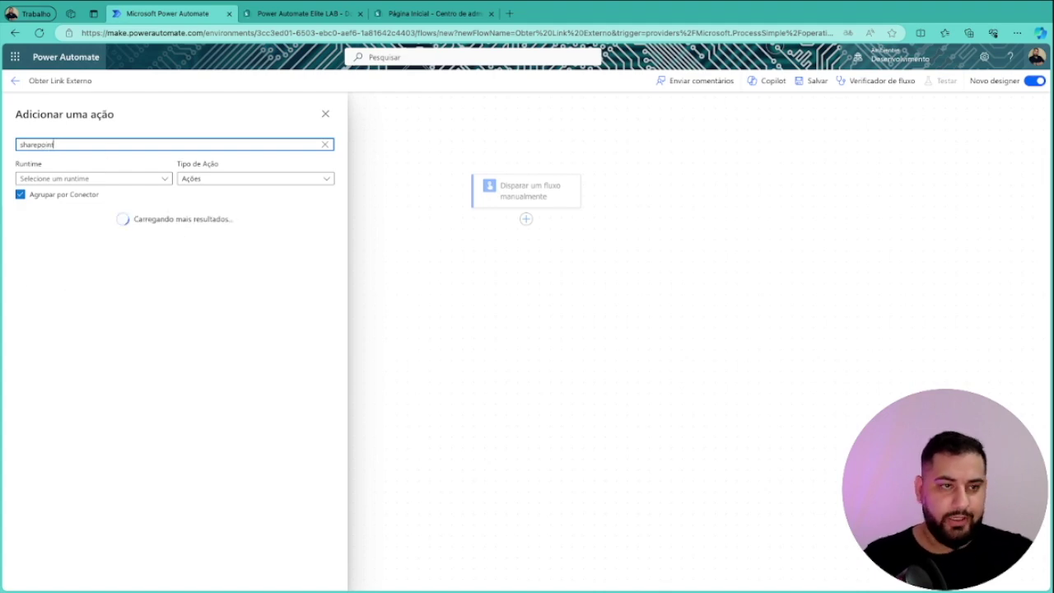
left_click(313, 298)
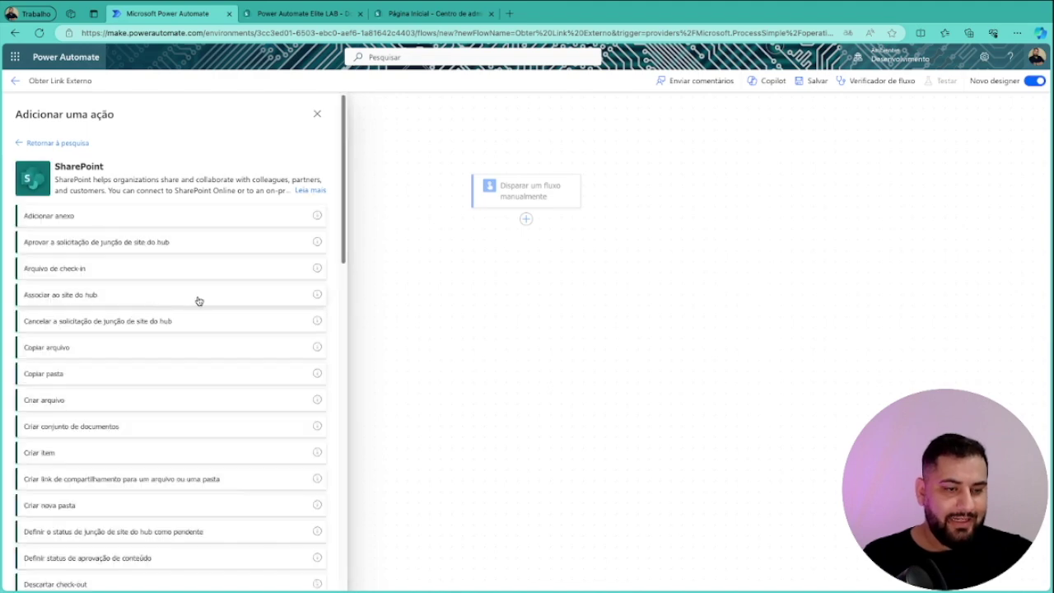
scroll(206, 362, "down", 1)
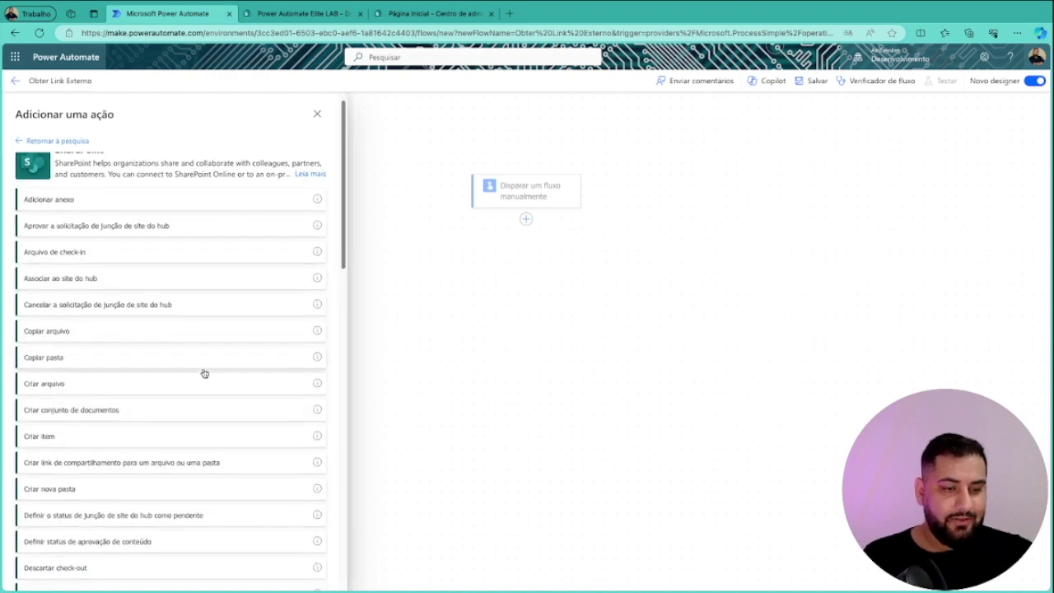
left_click(163, 468)
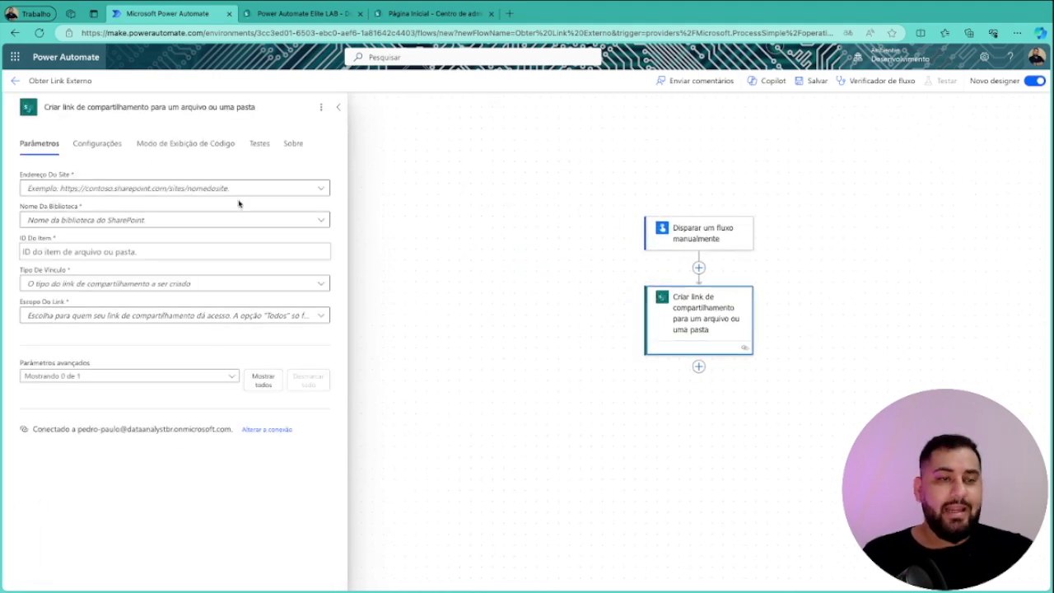
Set the sharing-link step's site to Power Automate Elite LAB and library to Documentos
left_click(275, 189)
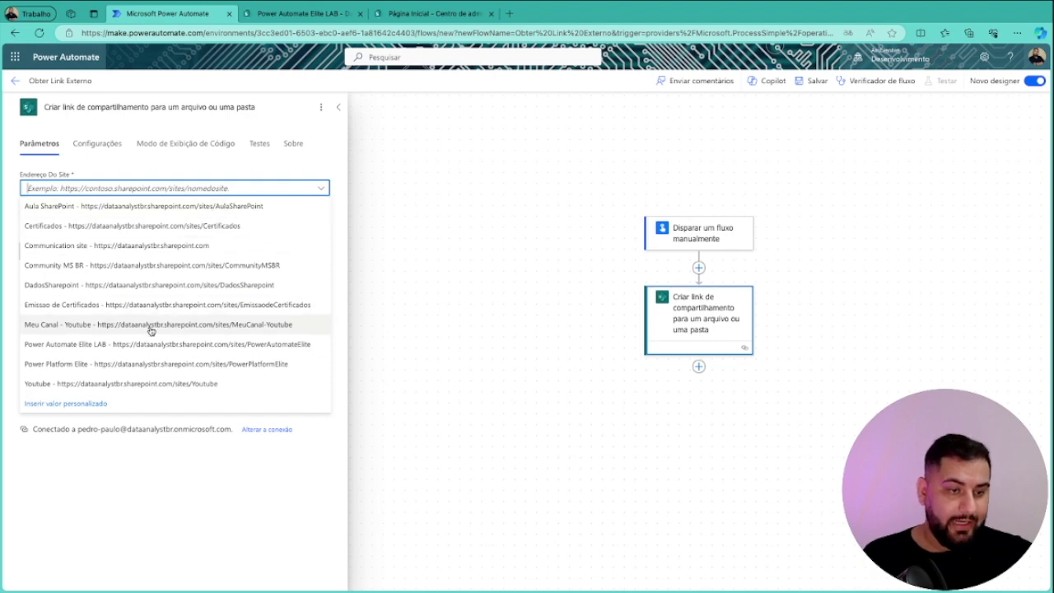
left_click(132, 349)
left_click(256, 219)
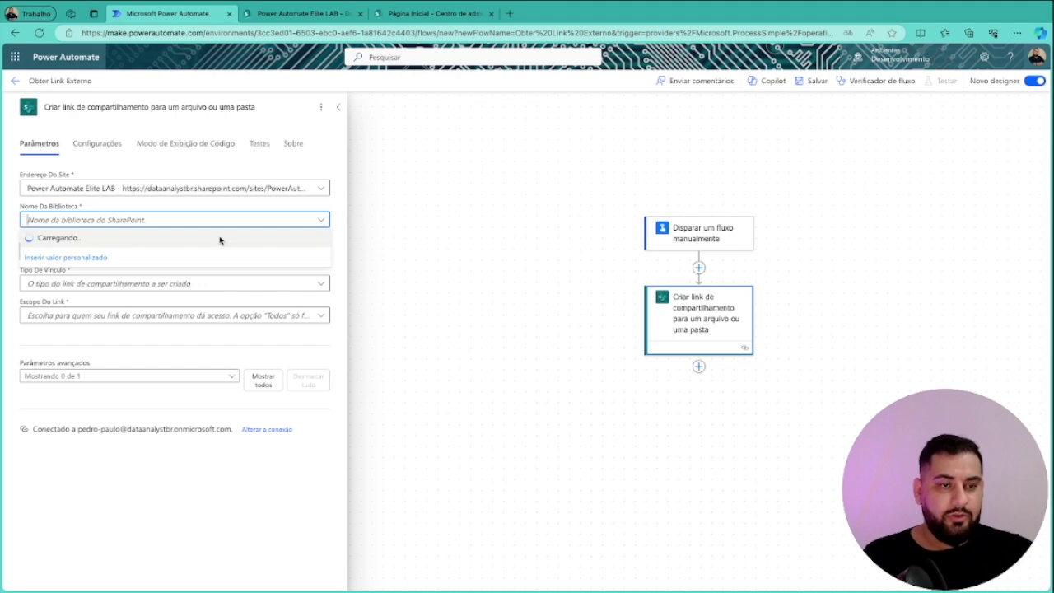
left_click(69, 241)
left_click(245, 255)
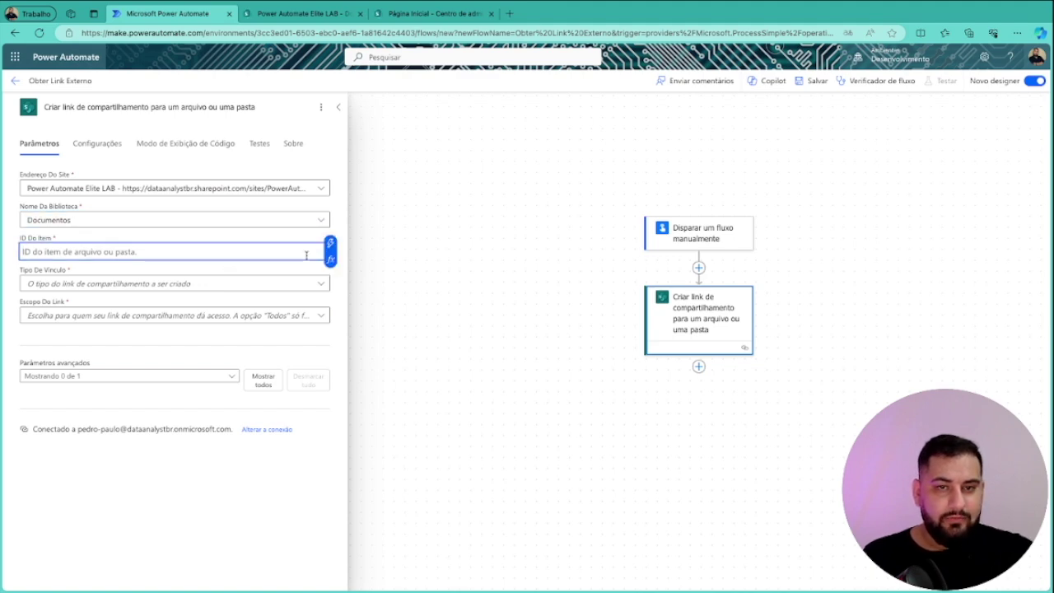
left_click(698, 267)
left_click(692, 266)
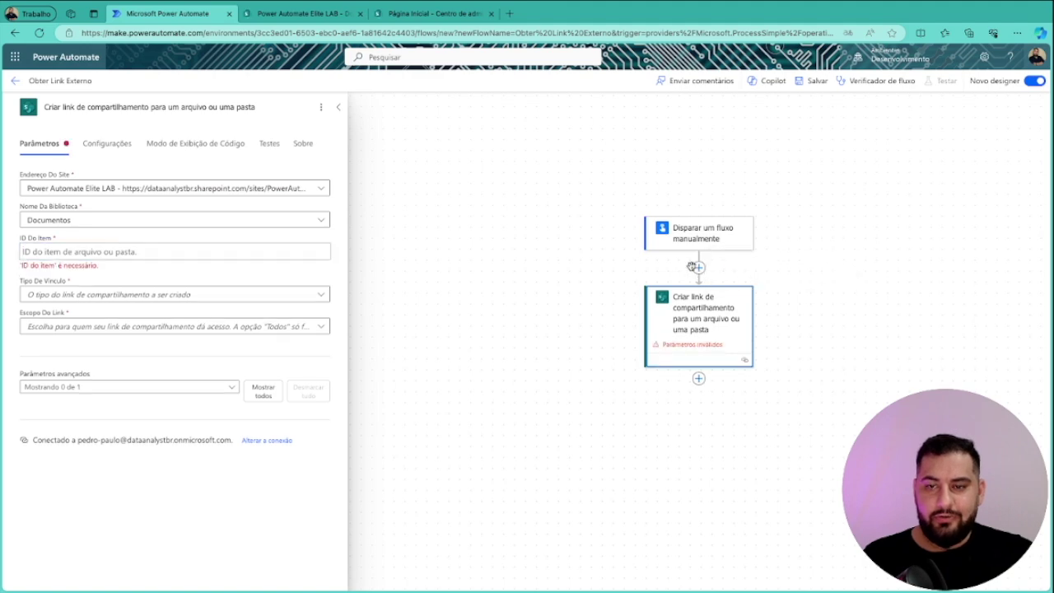
Insert SharePoint 'Obter metadados de pasta usando caminho' between the trigger and the sharing-link step
left_click(699, 268)
left_click(725, 257)
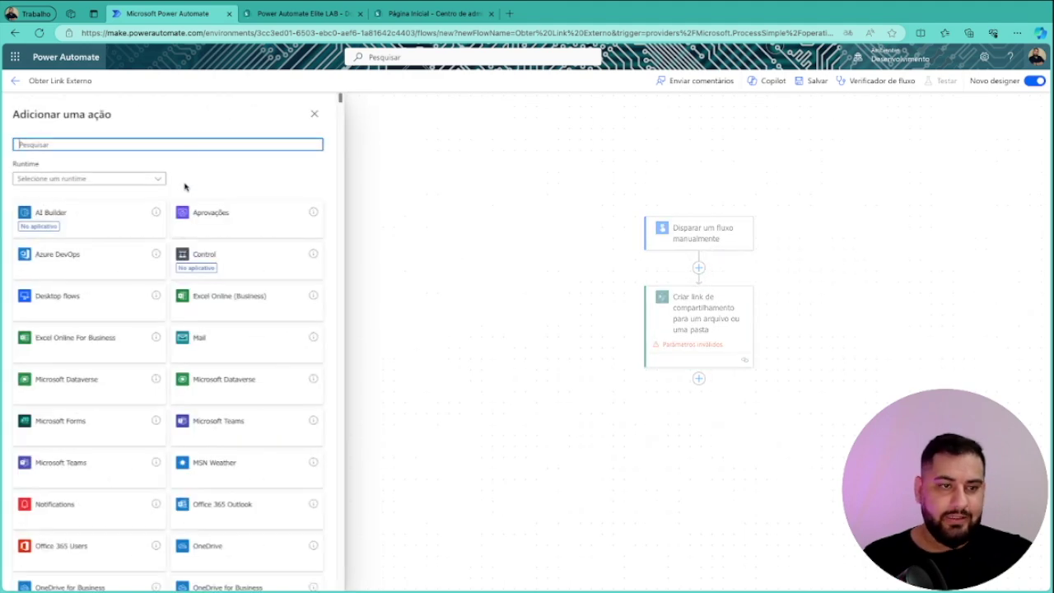
type("shar")
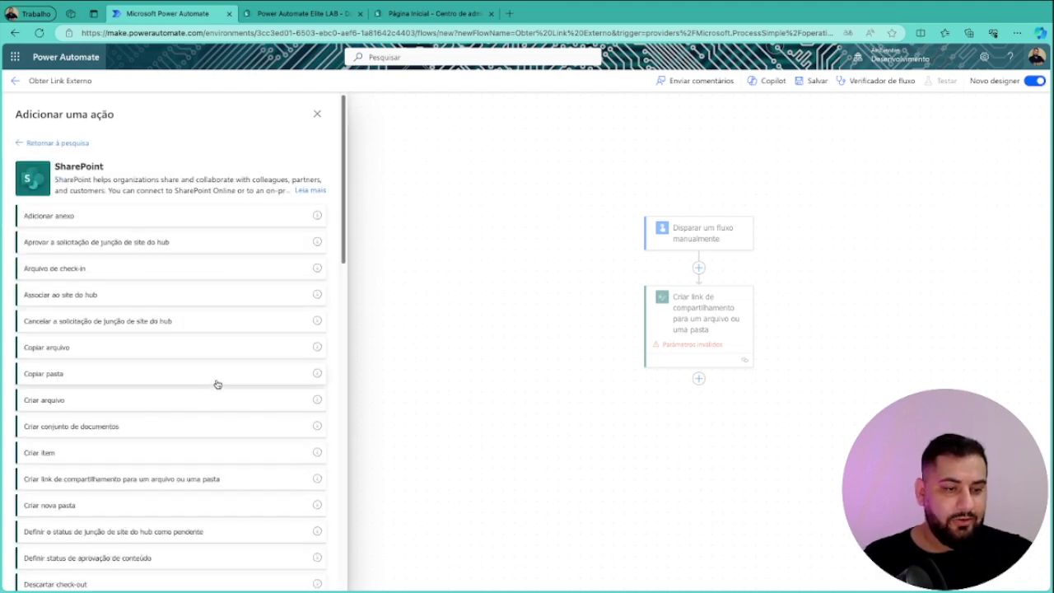
scroll(211, 383, "down", 6)
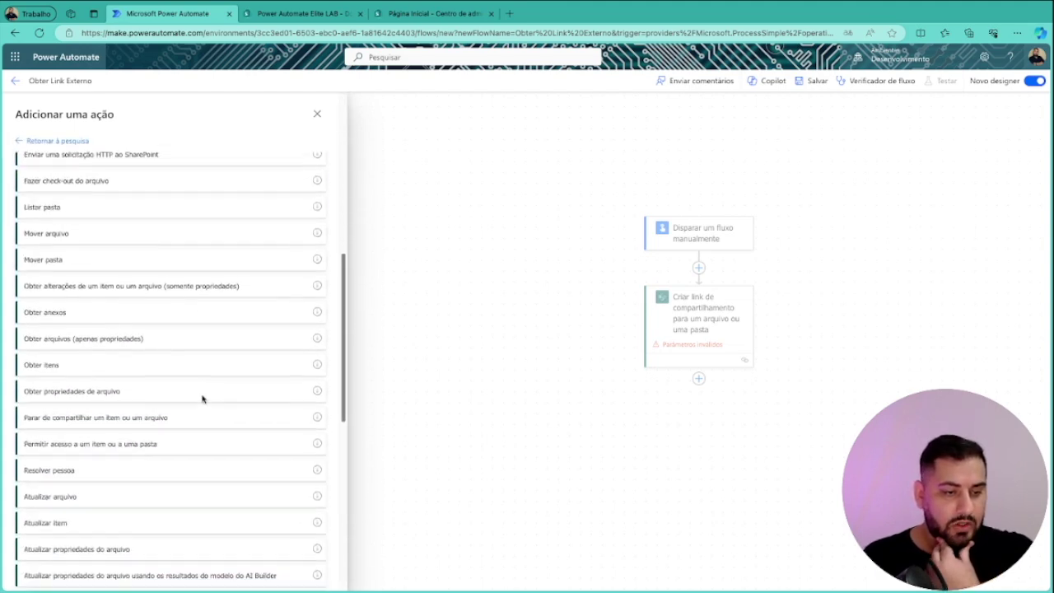
scroll(202, 399, "down", 5)
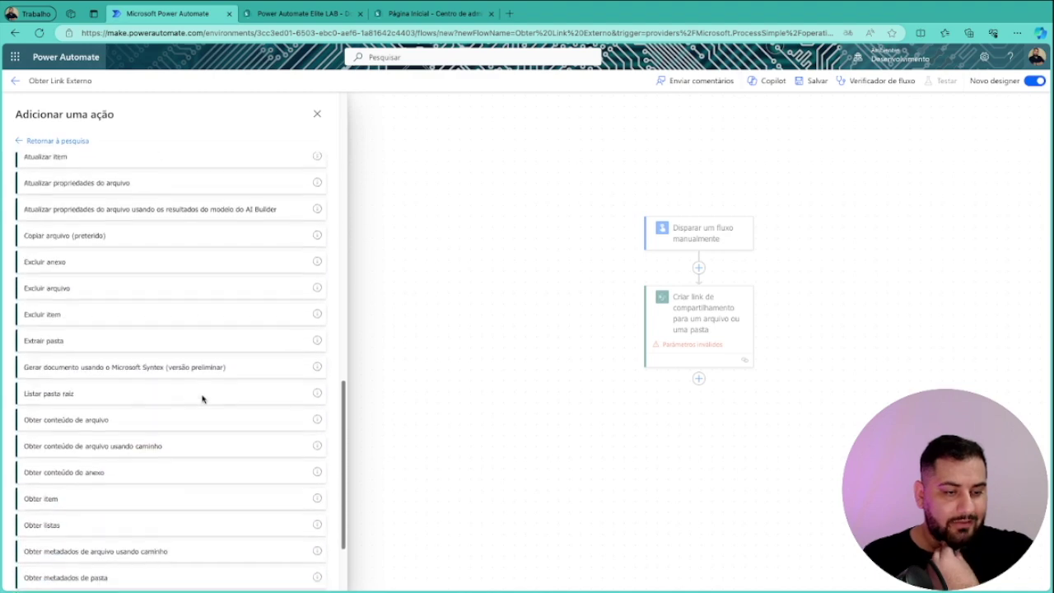
scroll(201, 398, "down", 1)
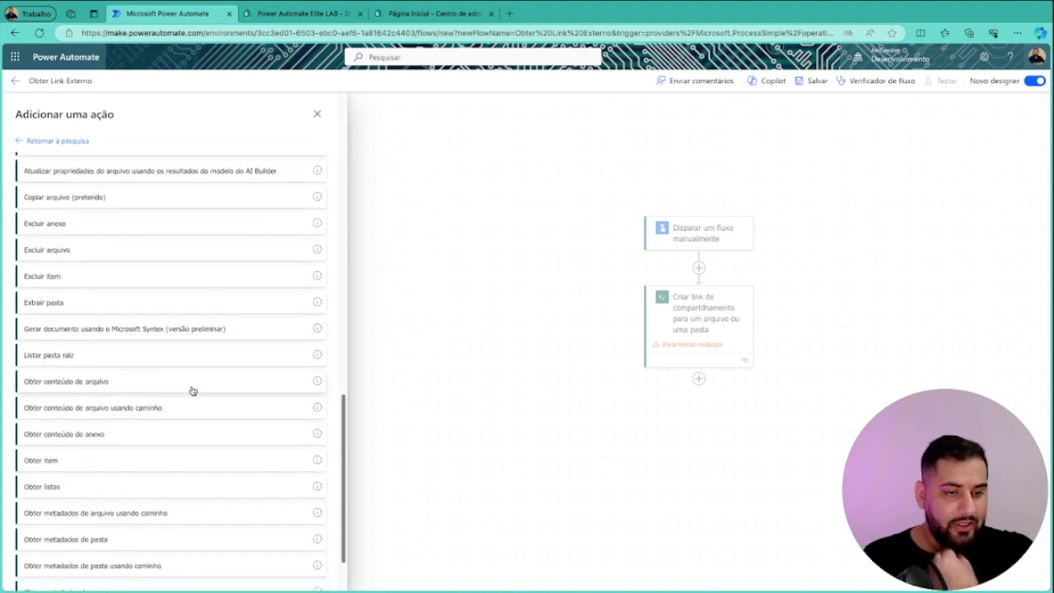
scroll(192, 390, "down", 2)
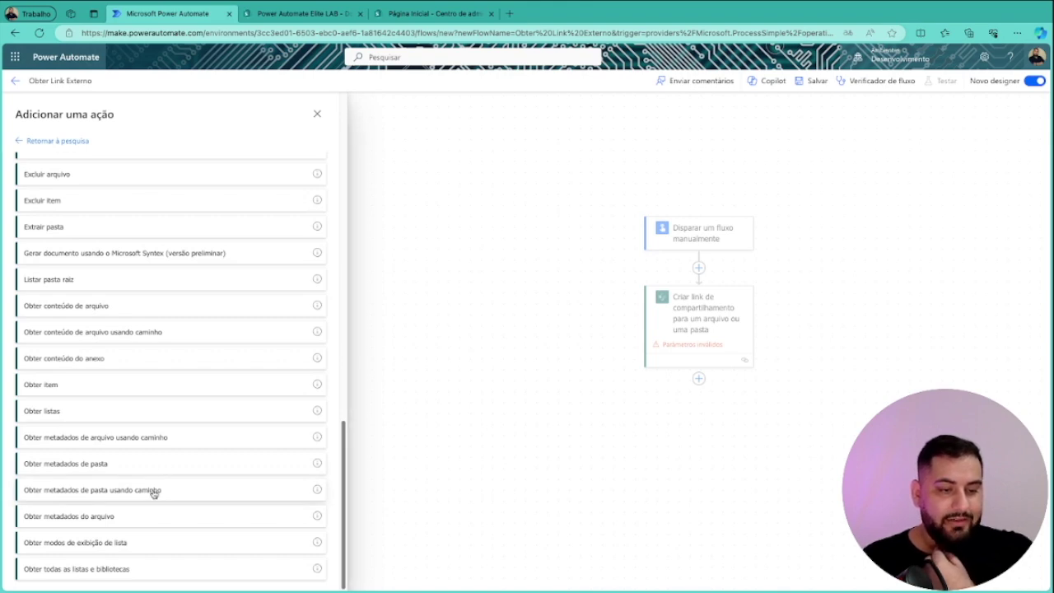
left_click(152, 489)
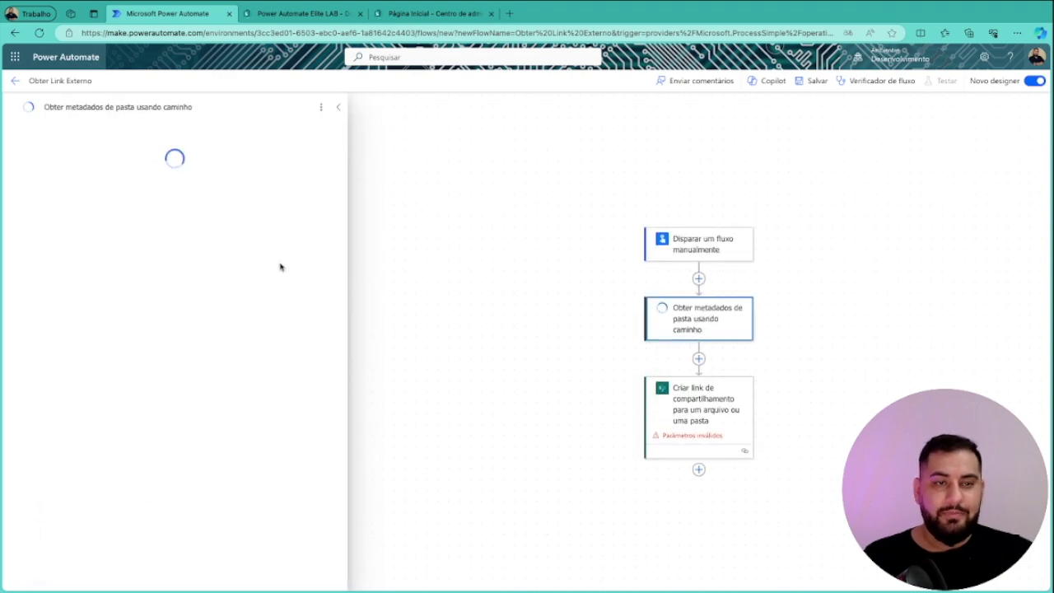
Set the metadata step to site Power Automate Elite LAB, folder /Documentos Compartilhados/Teste
left_click(326, 187)
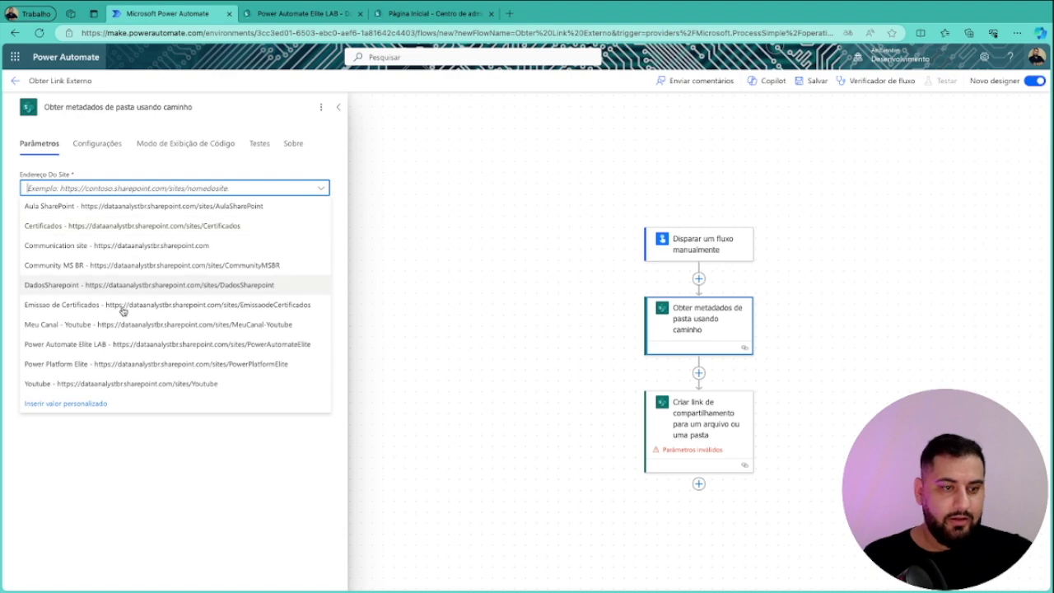
left_click(126, 343)
left_click(320, 223)
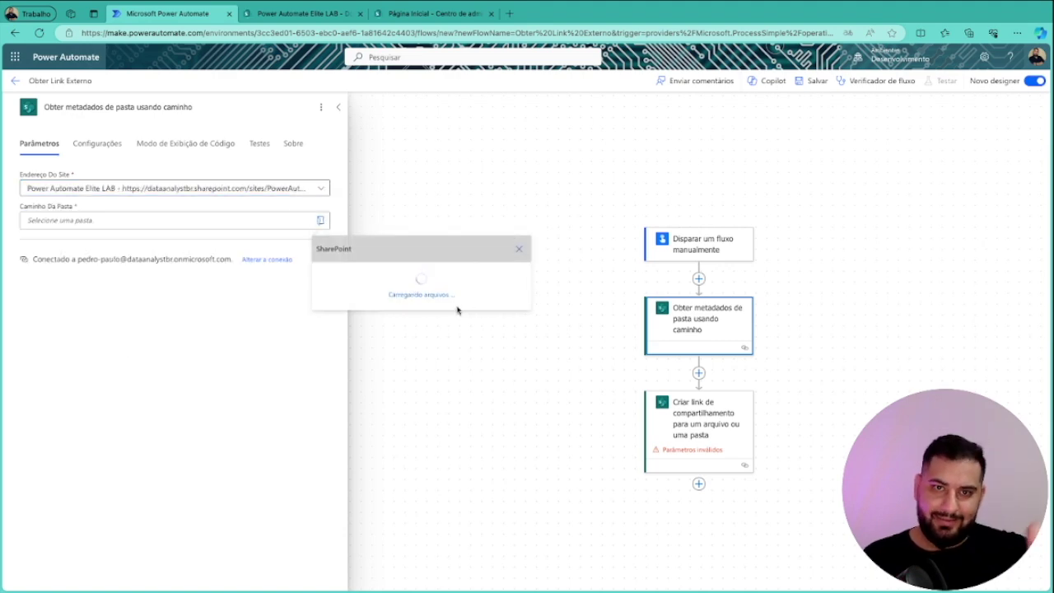
scroll(473, 336, "down", 1)
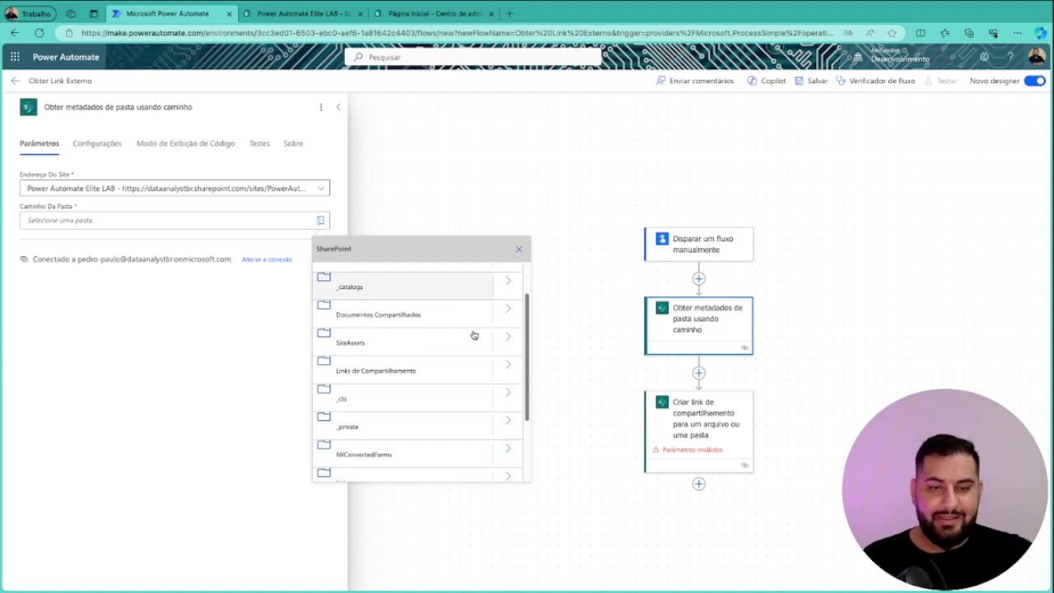
left_click(509, 309)
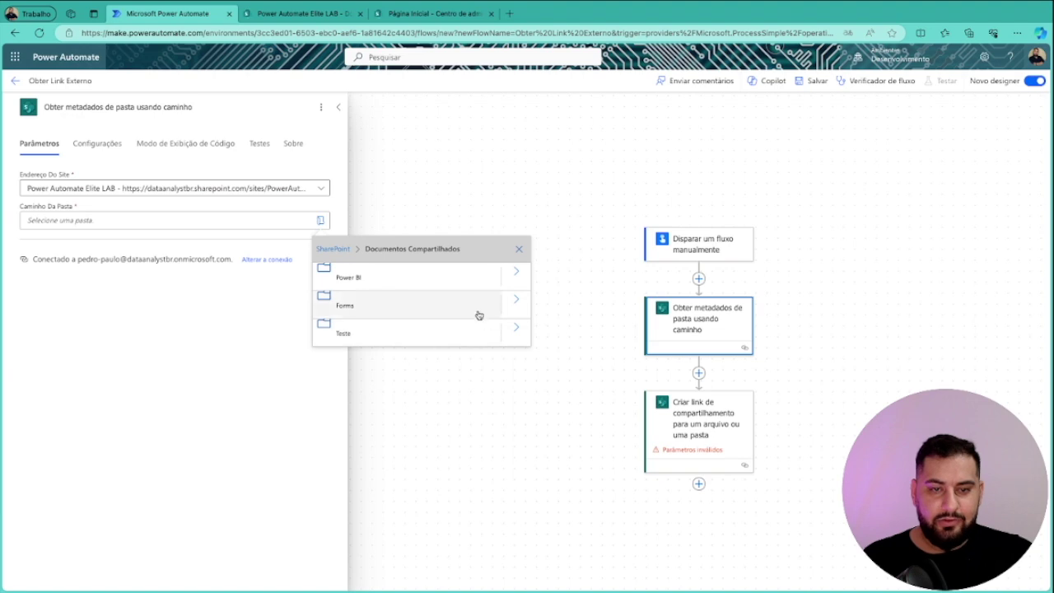
left_click(363, 330)
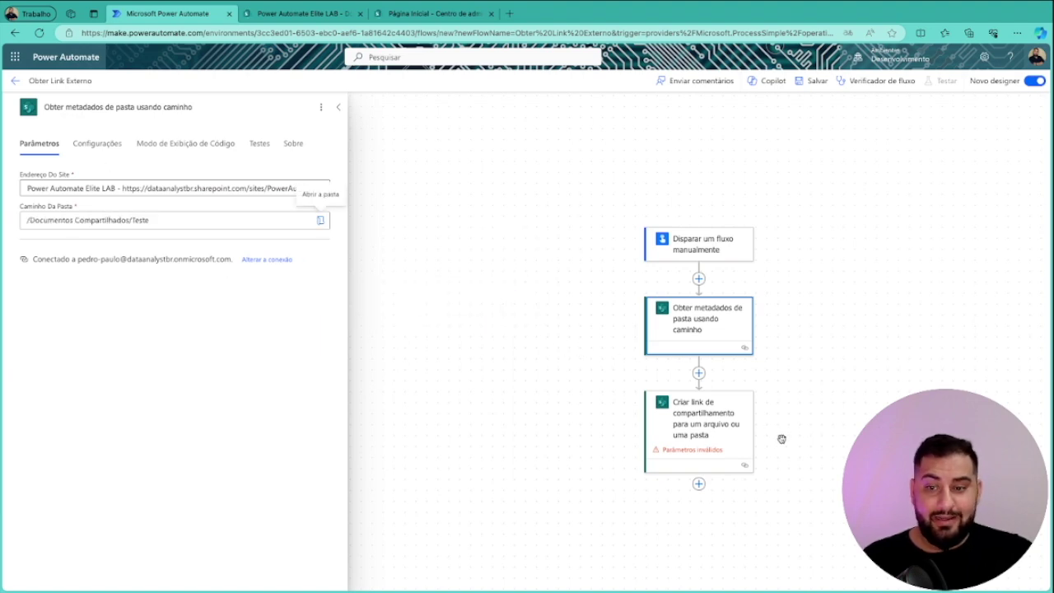
left_click(715, 423)
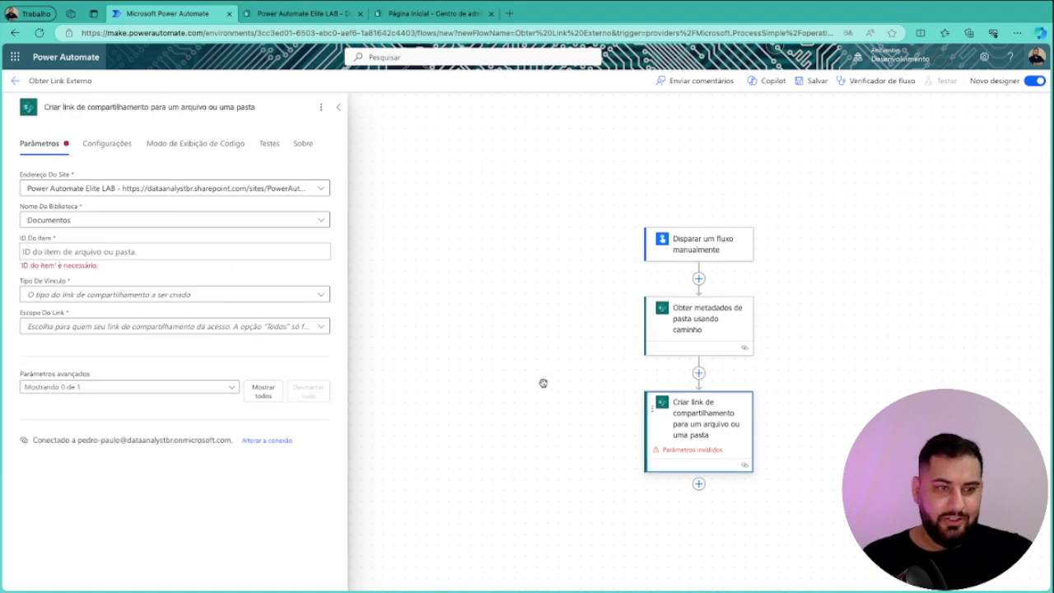
Fill the sharing-link ID do Item with the metadata step's body/ItemId dynamic value
left_click(187, 250)
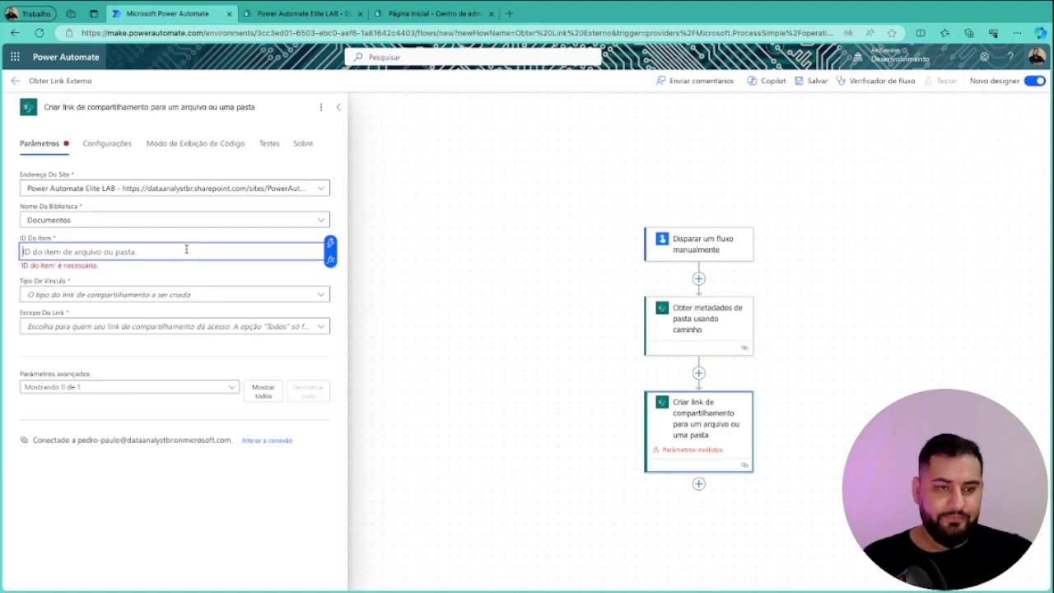
left_click(330, 245)
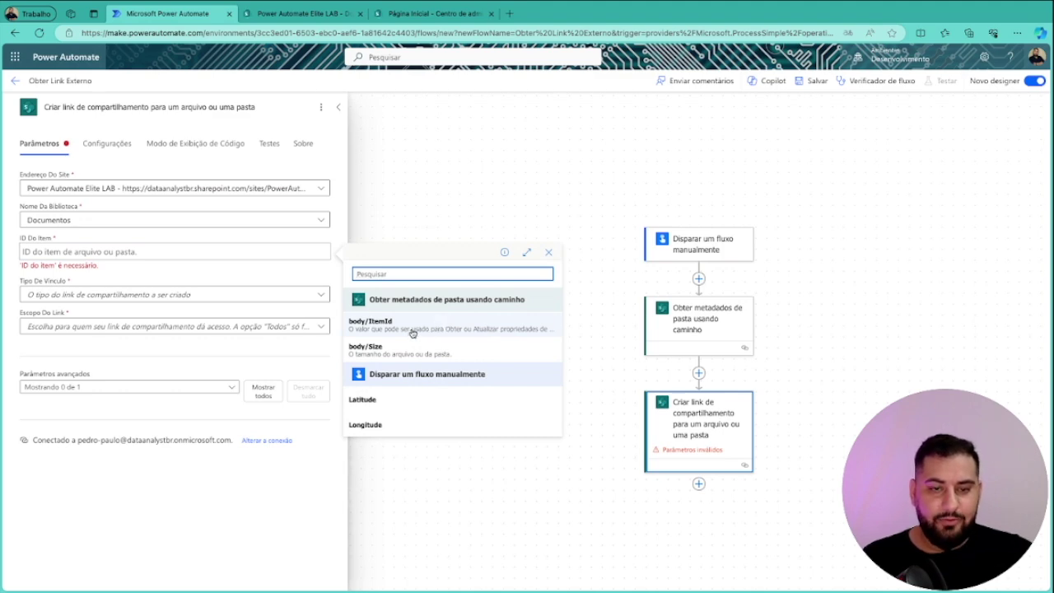
left_click(444, 325)
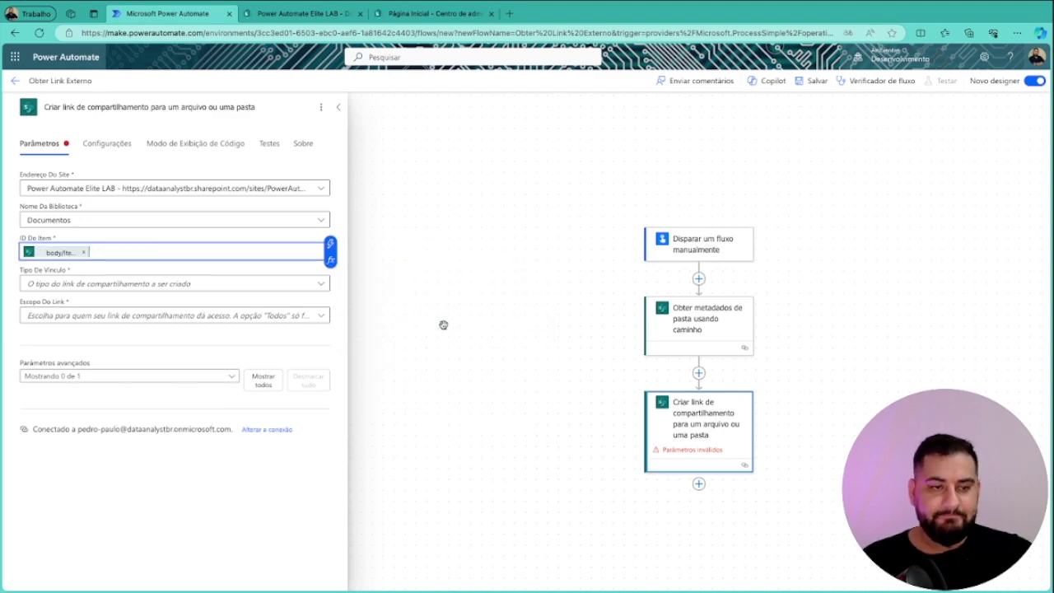
left_click(452, 264)
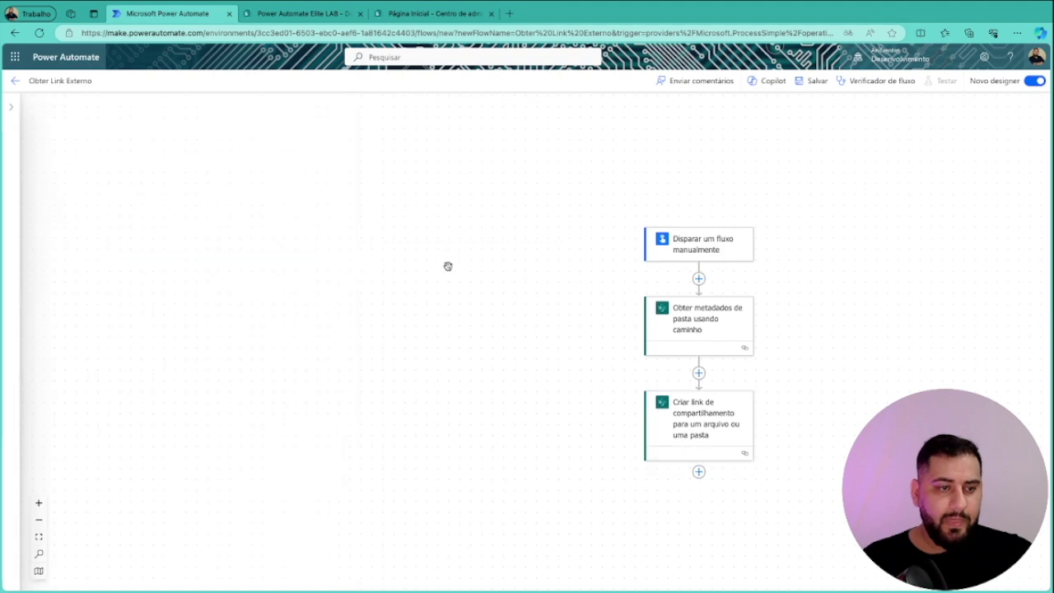
left_click(690, 419)
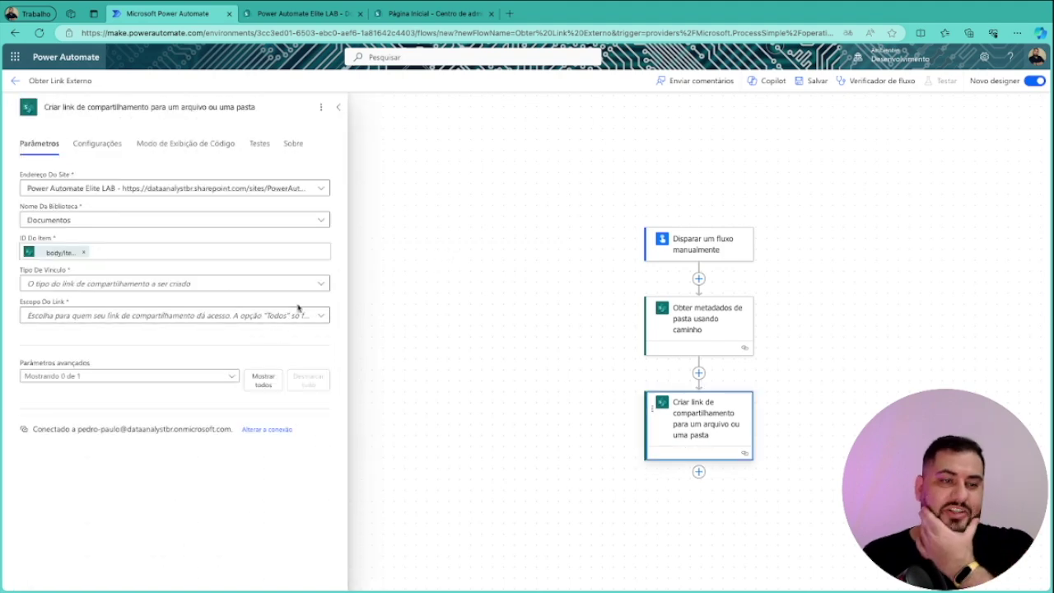
left_click(323, 285)
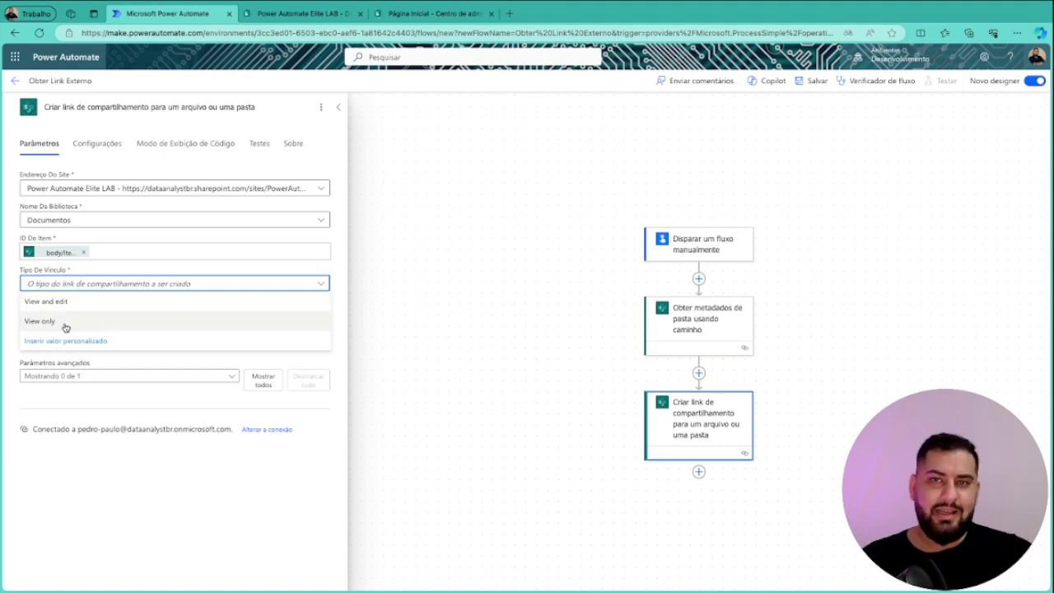
Set link type 'View and edit' and scope 'Anyone with the link, including anonymous', then save
left_click(68, 303)
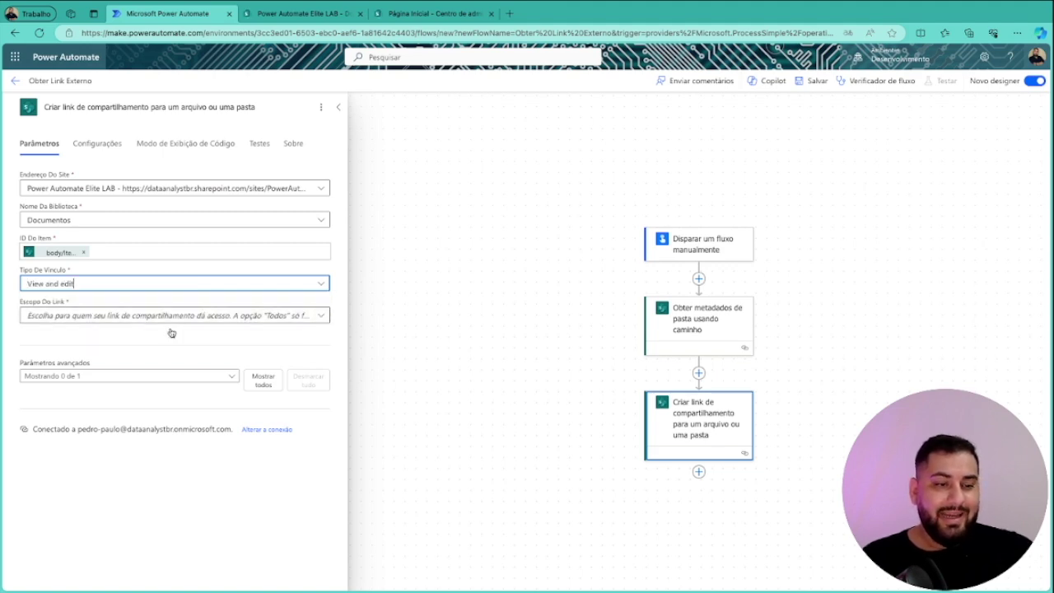
left_click(321, 316)
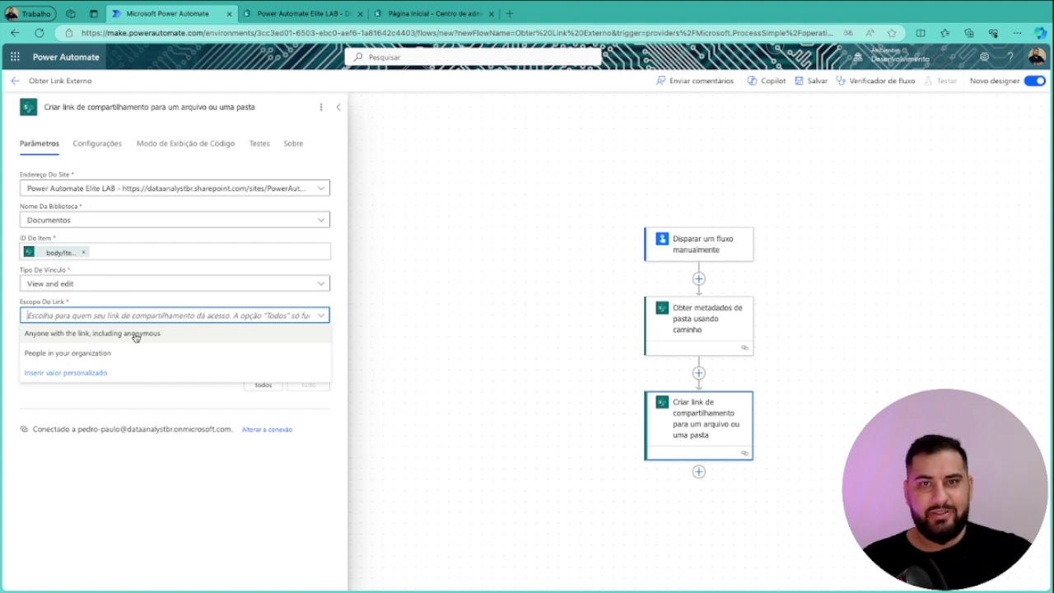
left_click(135, 335)
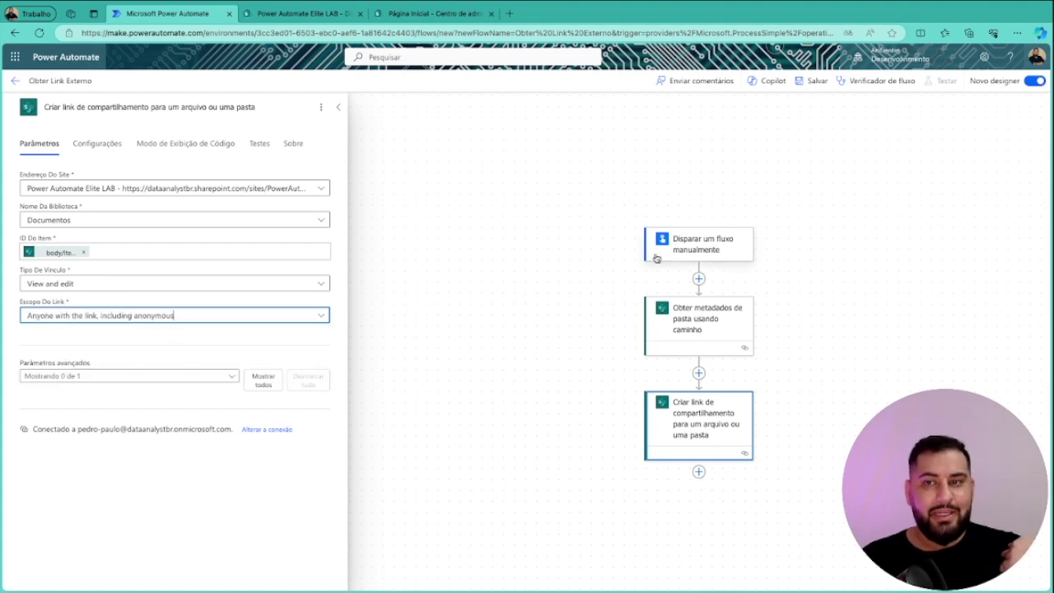
left_click(812, 89)
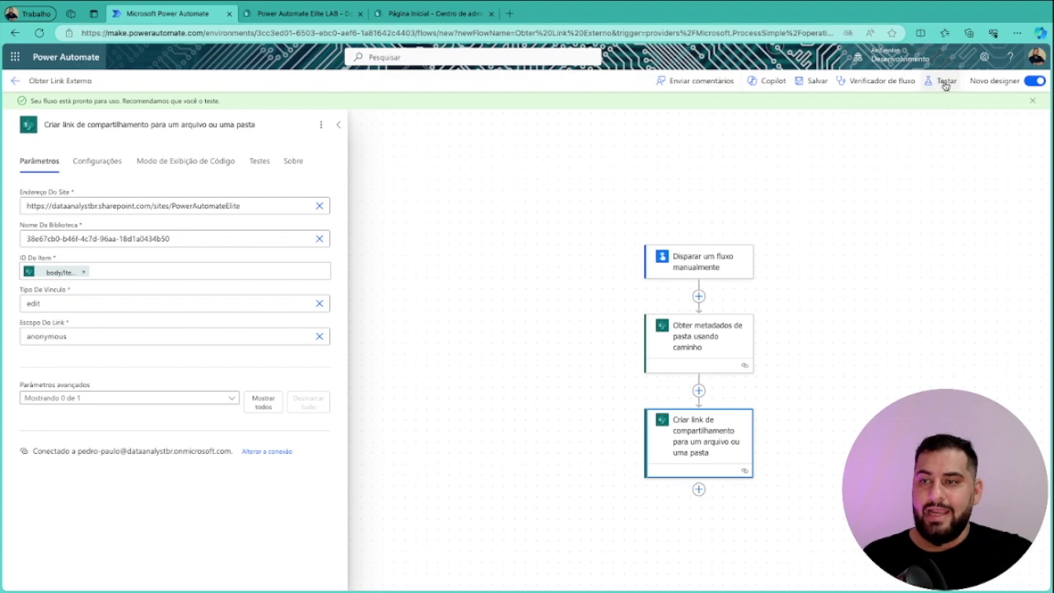
Run a manual test of the flow with the SharePoint connection confirmed
left_click(946, 82)
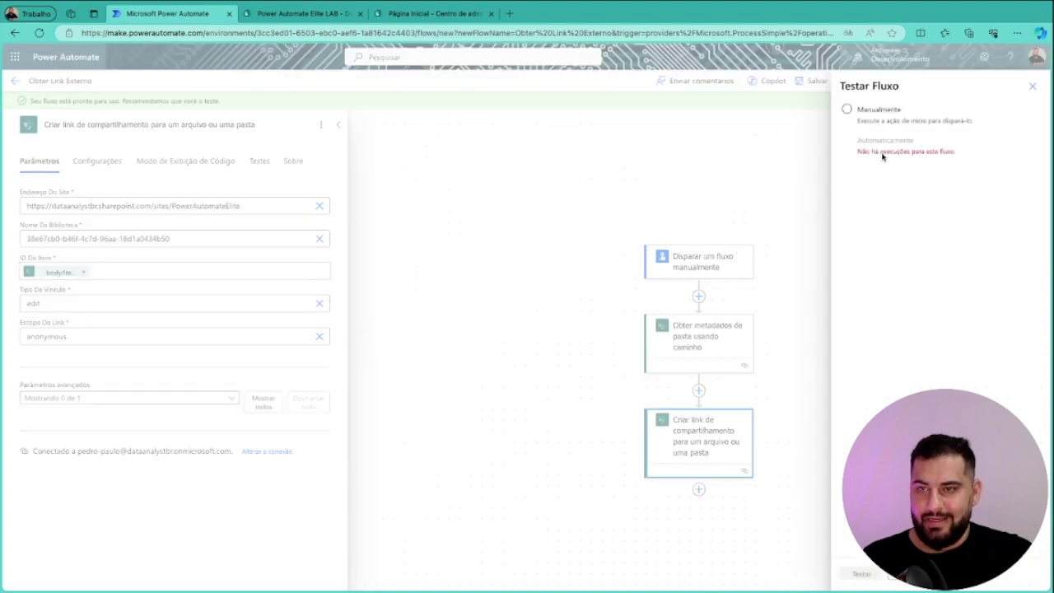
left_click(893, 112)
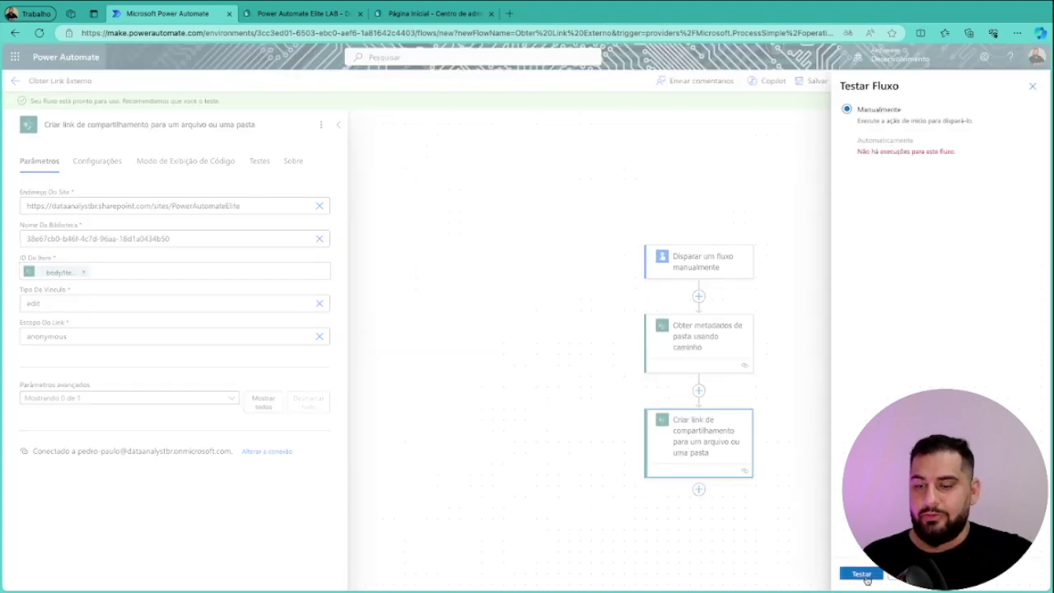
left_click(863, 574)
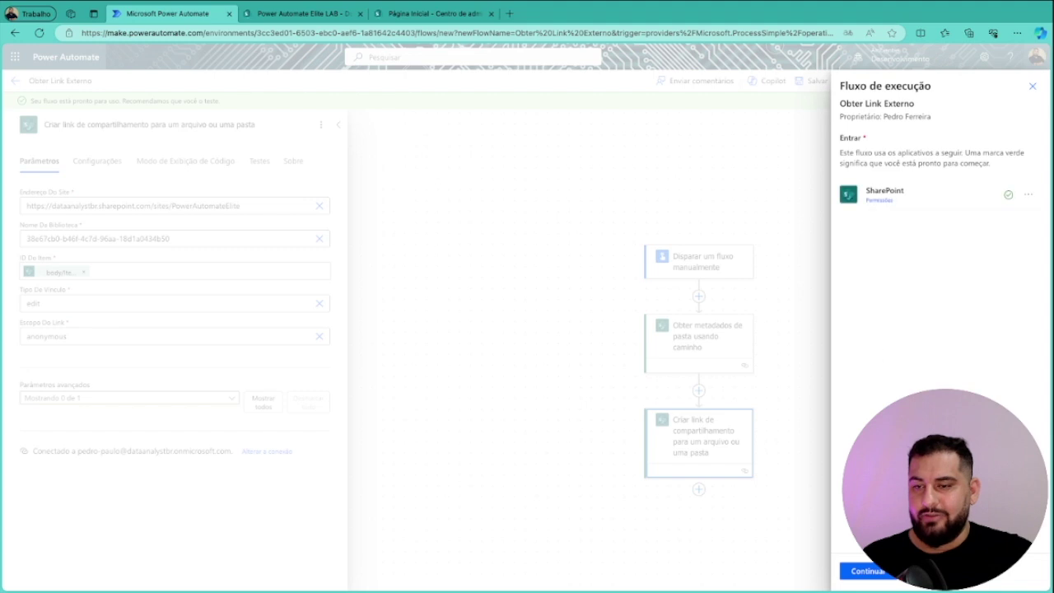
left_click(868, 571)
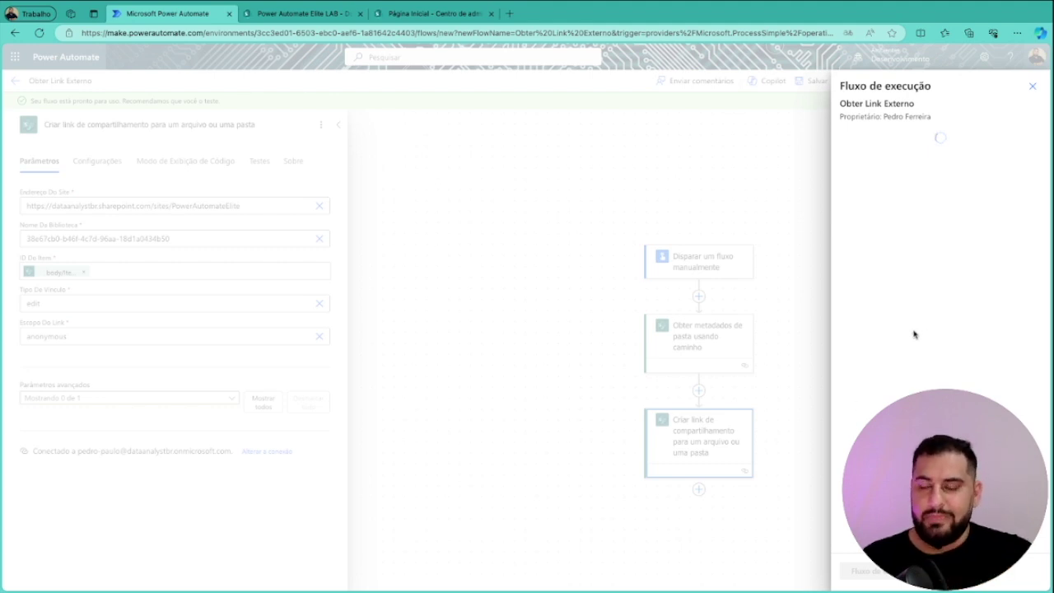
Inspect the failed sharing-link step's output showing the 403 notAllowed sharing-disabled error
left_click(870, 571)
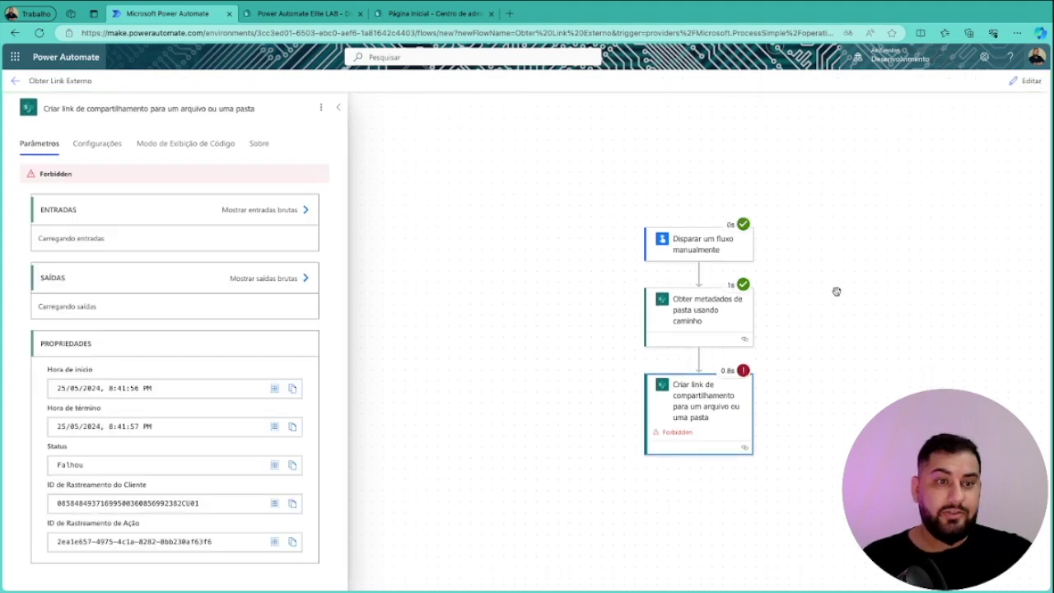
left_click_drag(867, 357, 806, 240)
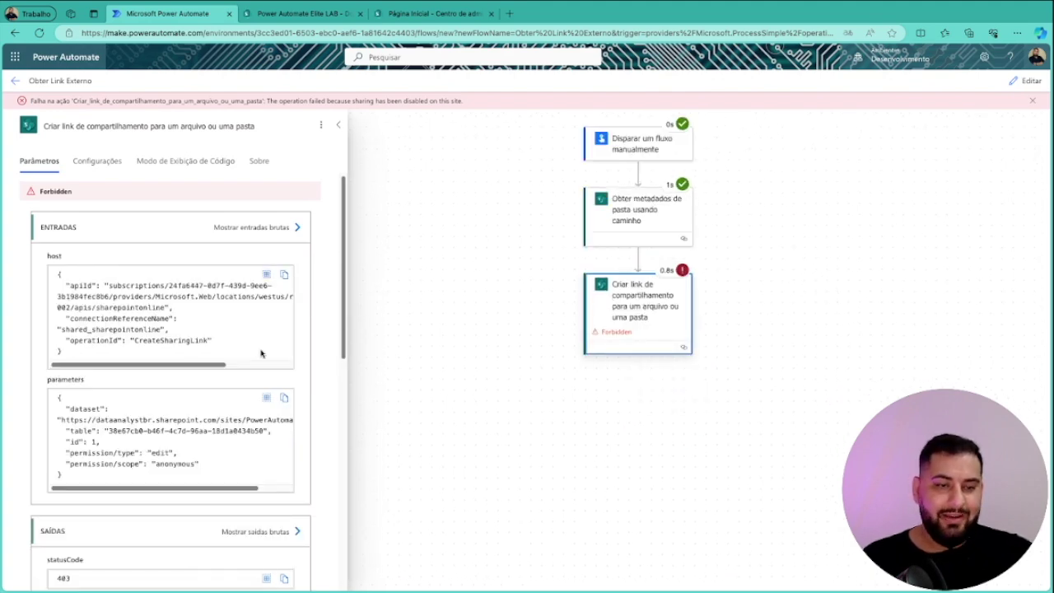
scroll(322, 344, "down", 3)
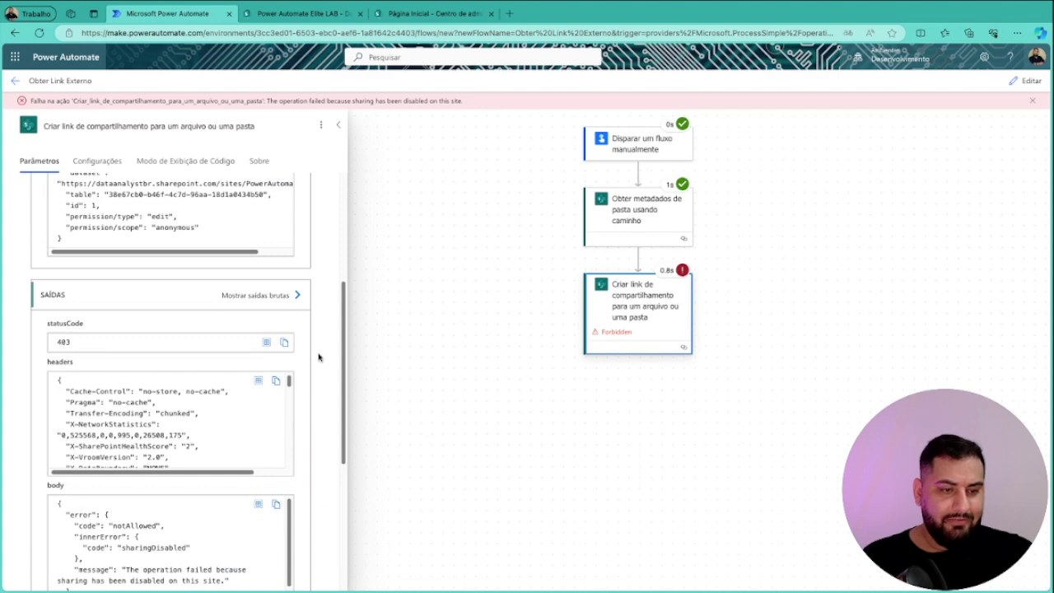
scroll(319, 357, "down", 2)
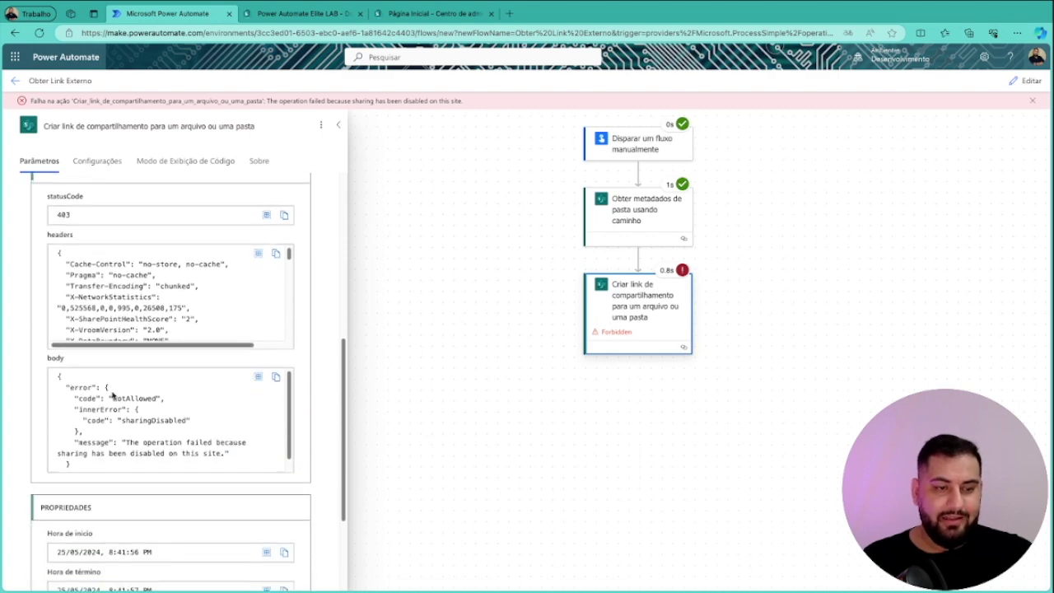
left_click_drag(113, 397, 156, 399)
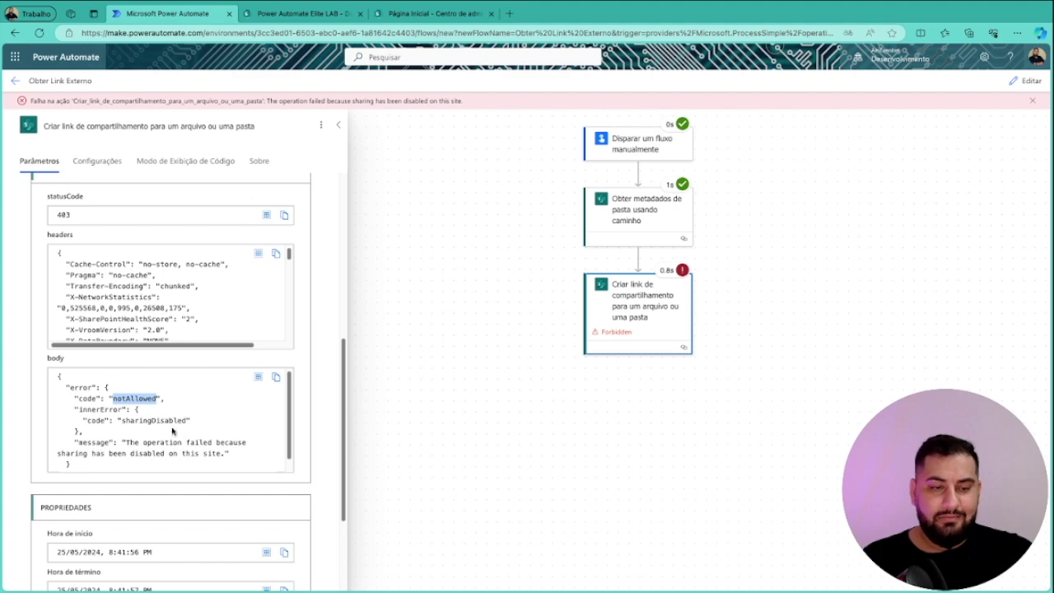
left_click(502, 276)
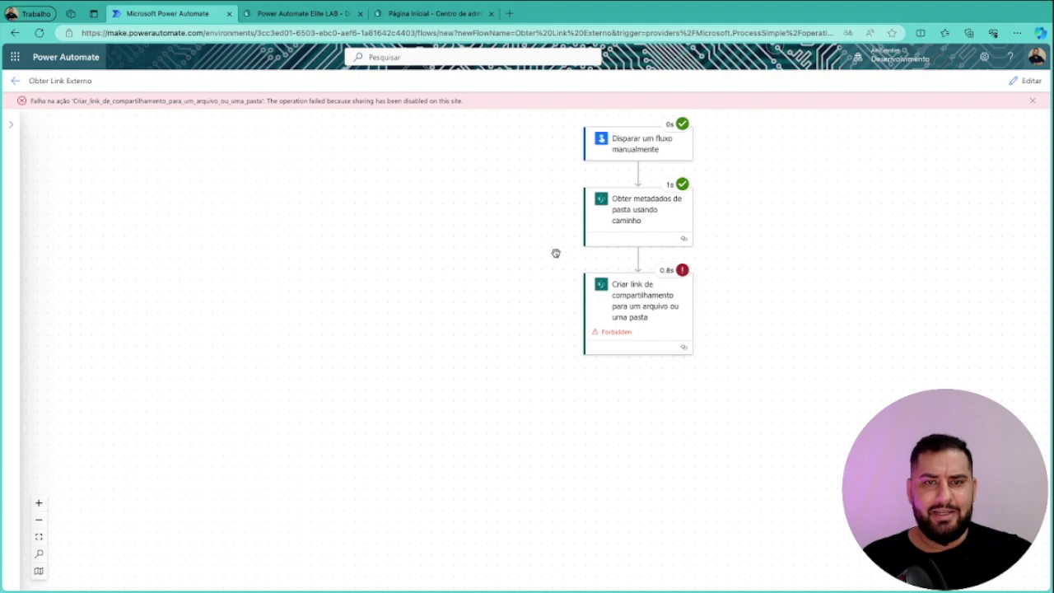
left_click(314, 14)
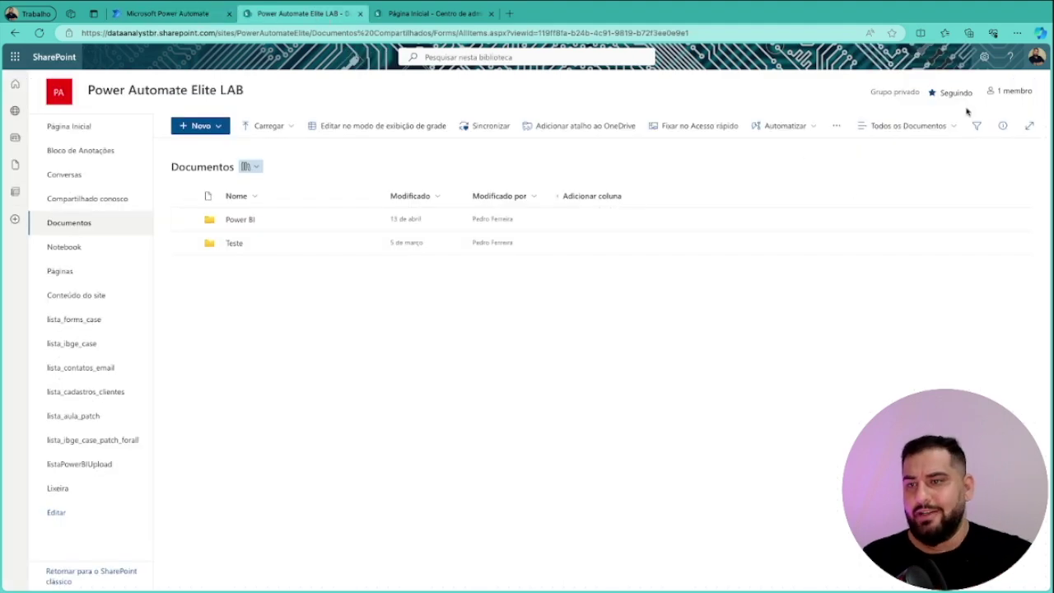
left_click(985, 62)
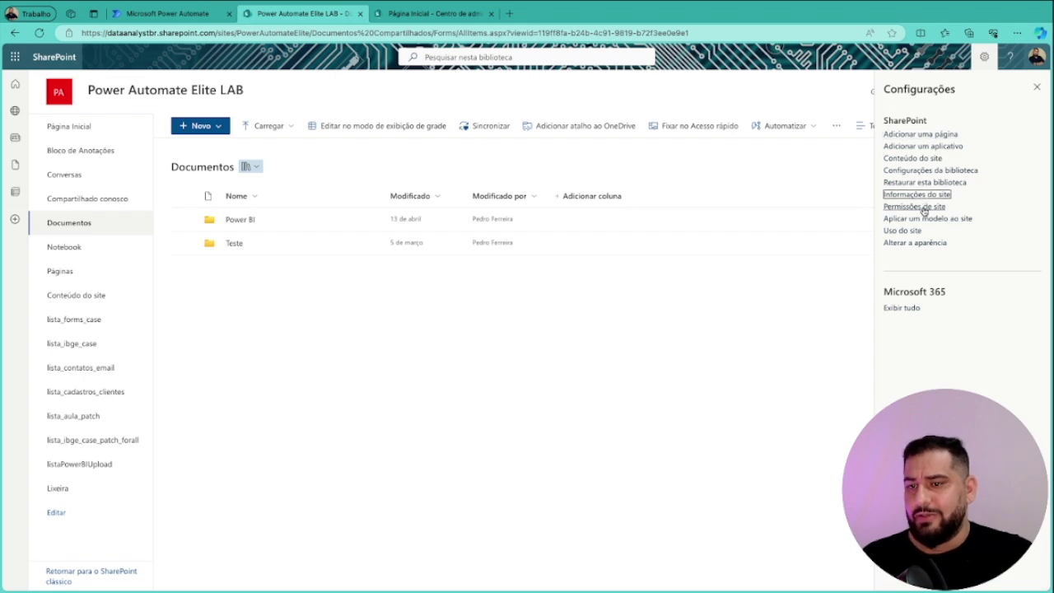
left_click(935, 196)
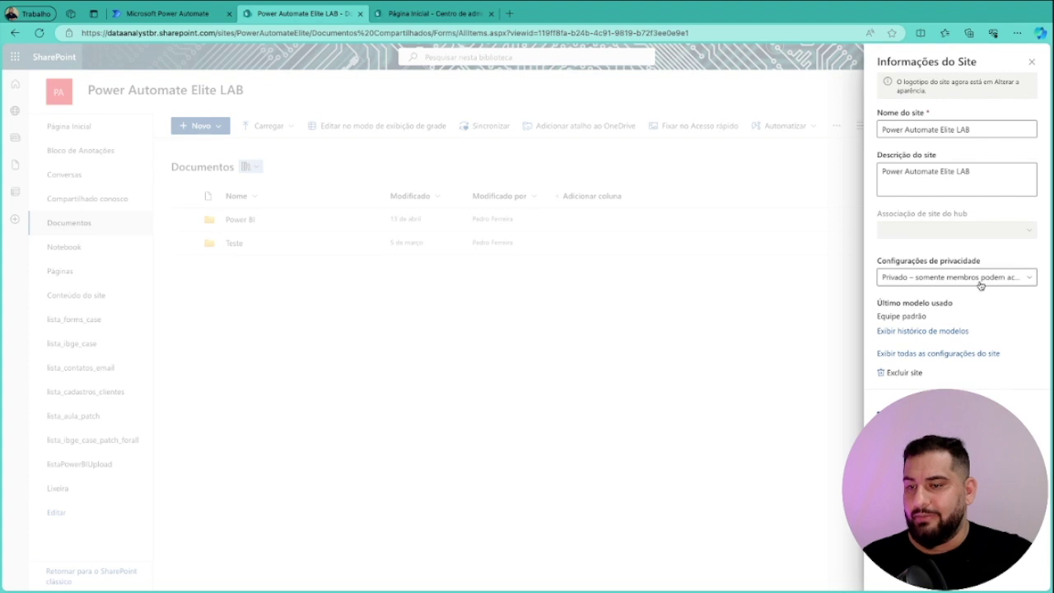
left_click(1025, 280)
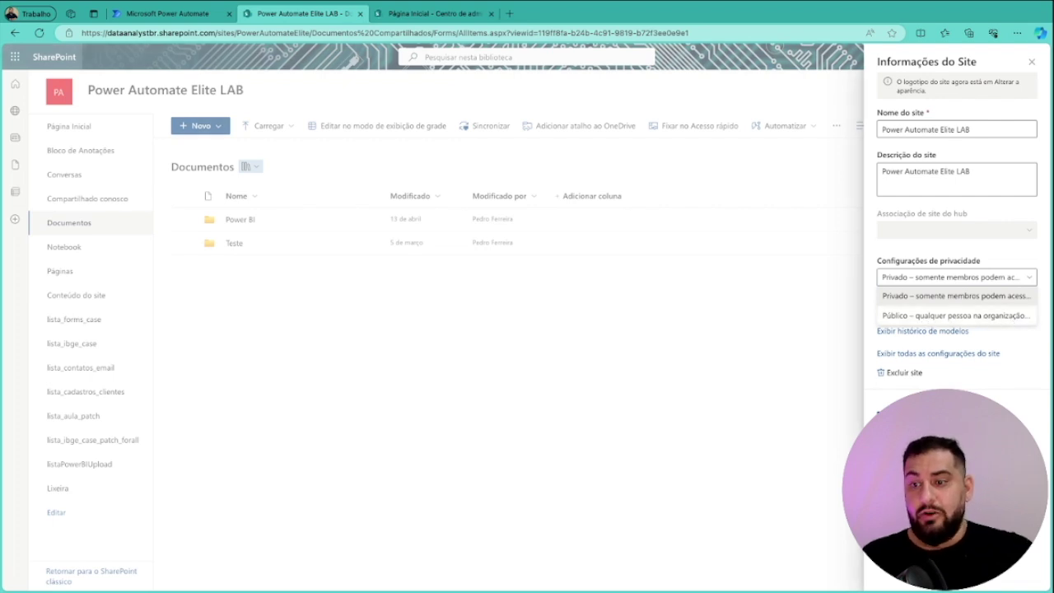
key("Escape")
left_click(984, 56)
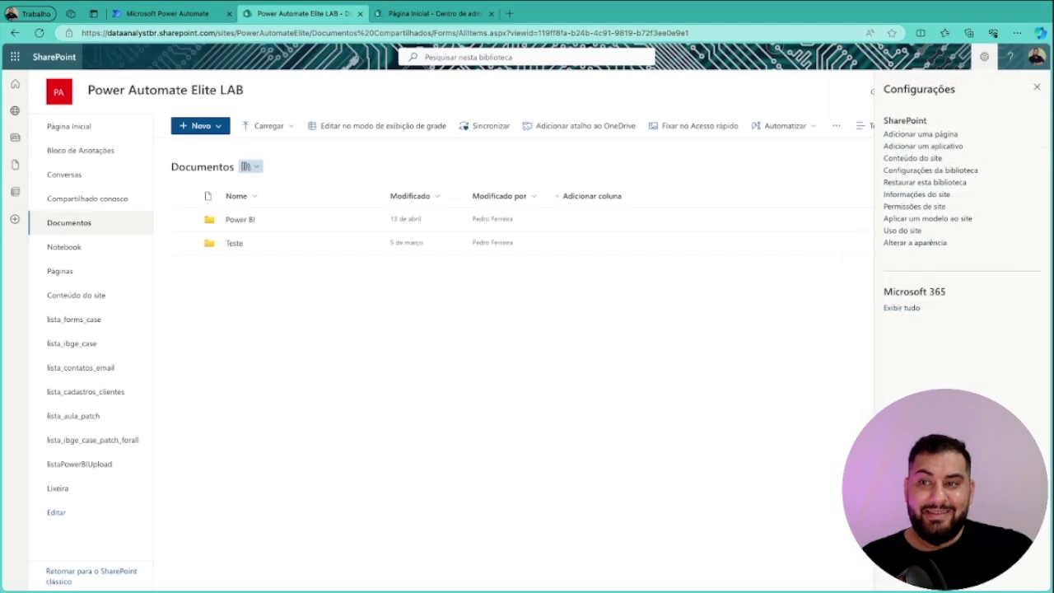
left_click(1037, 88)
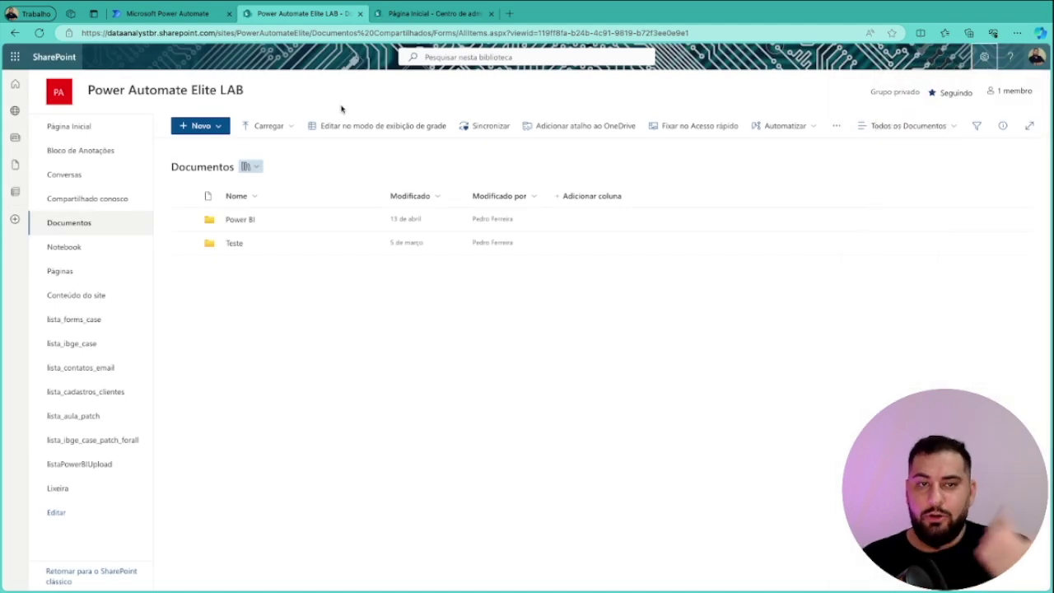
left_click(198, 15)
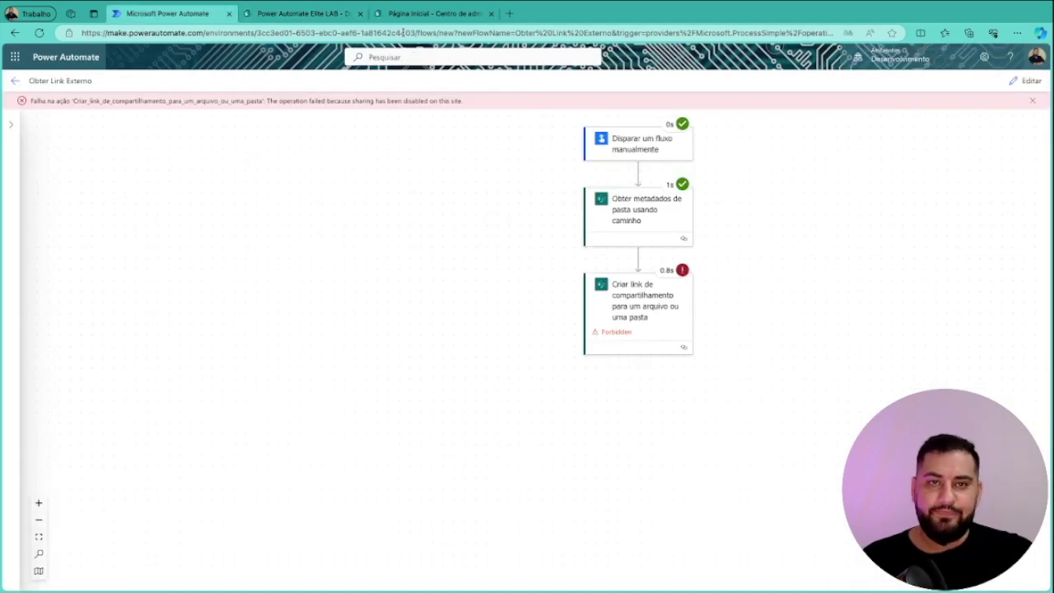
Switch between the Documentos library tab and the SharePoint admin center home tab
left_click(433, 15)
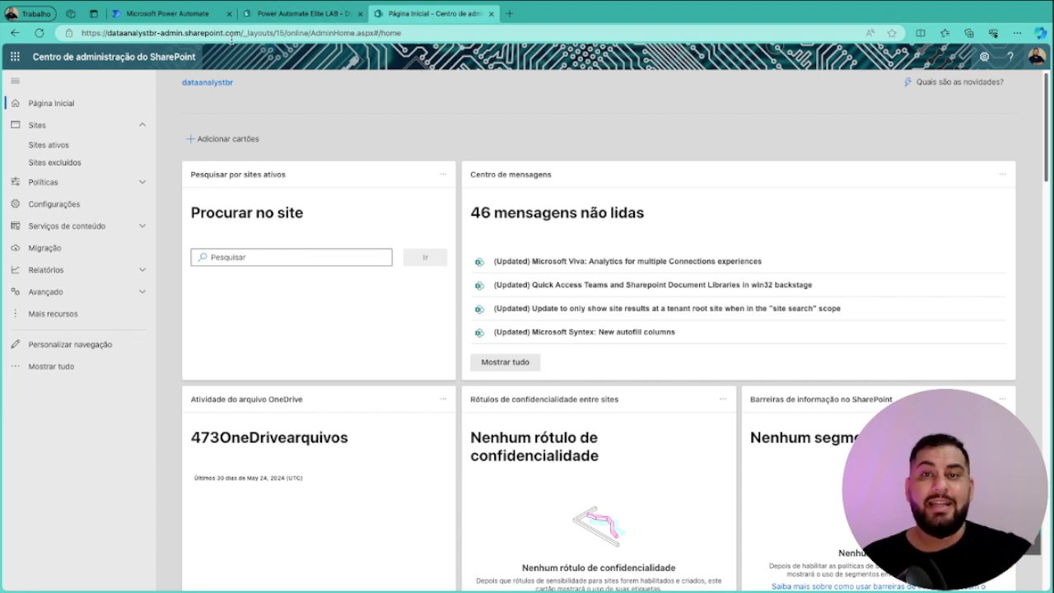
left_click(110, 33)
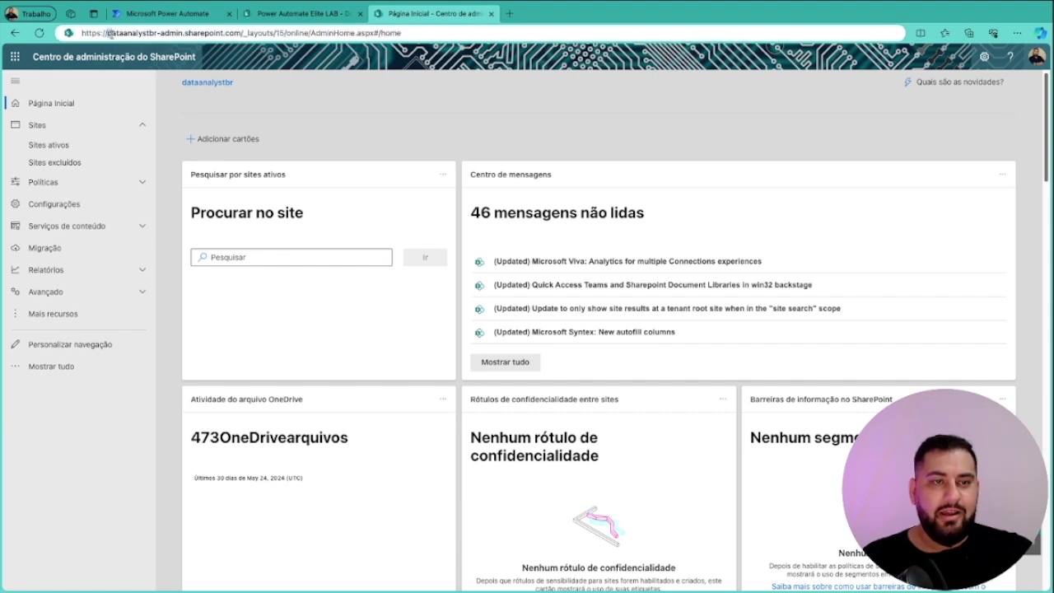
left_click(980, 131)
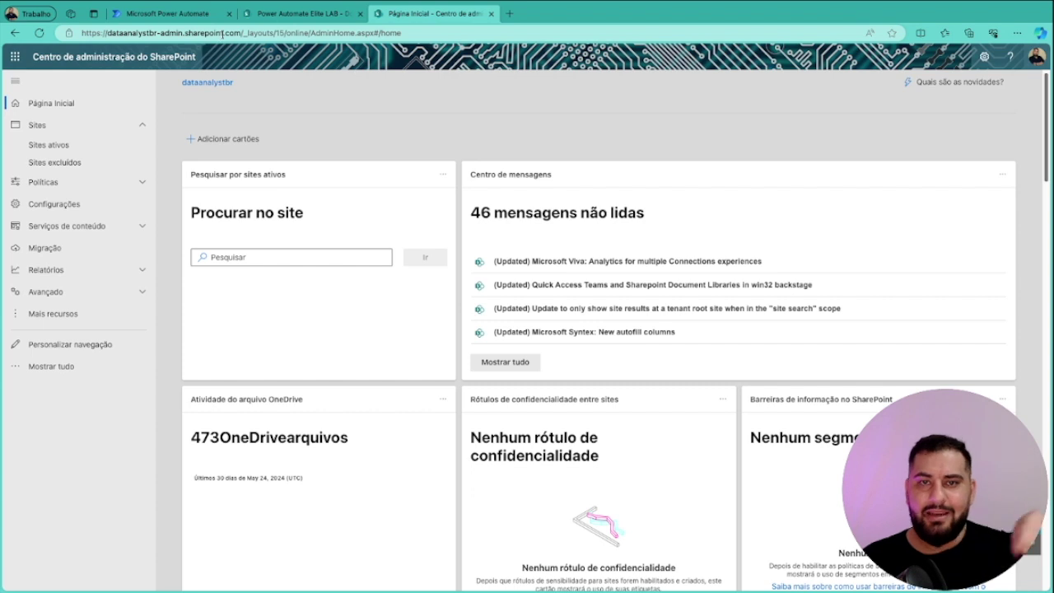
left_click(280, 15)
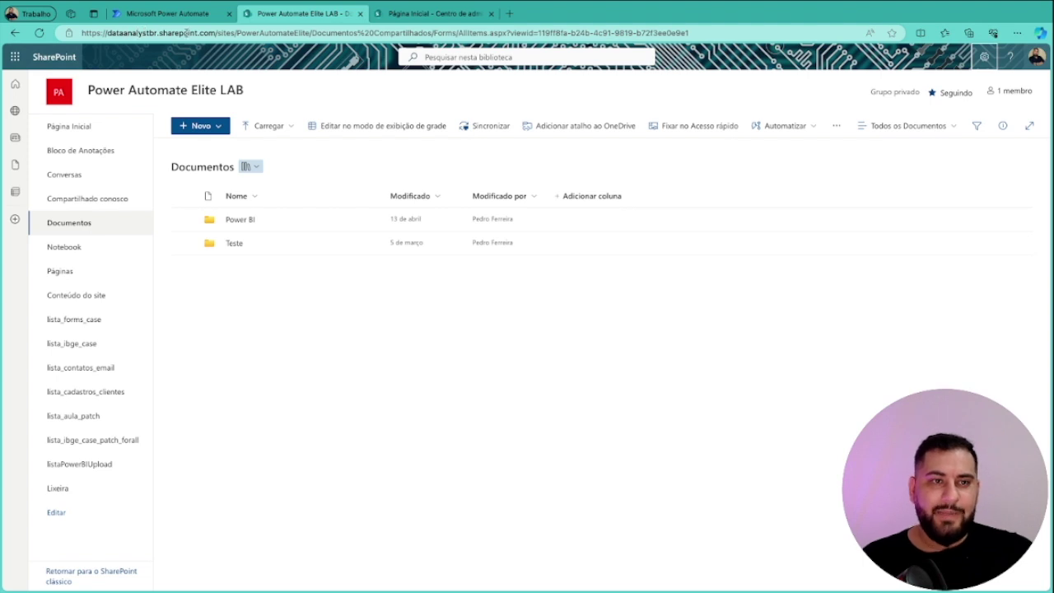
left_click(377, 16)
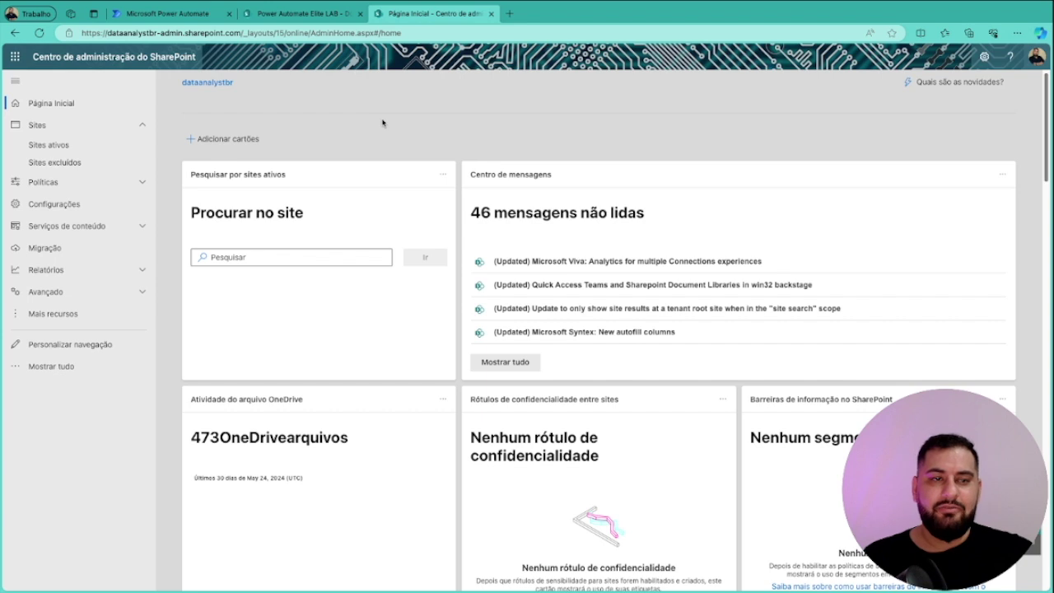
Set external file sharing for the Power Automate Elite LAB site to Qualquer pessoa and save
left_click(51, 146)
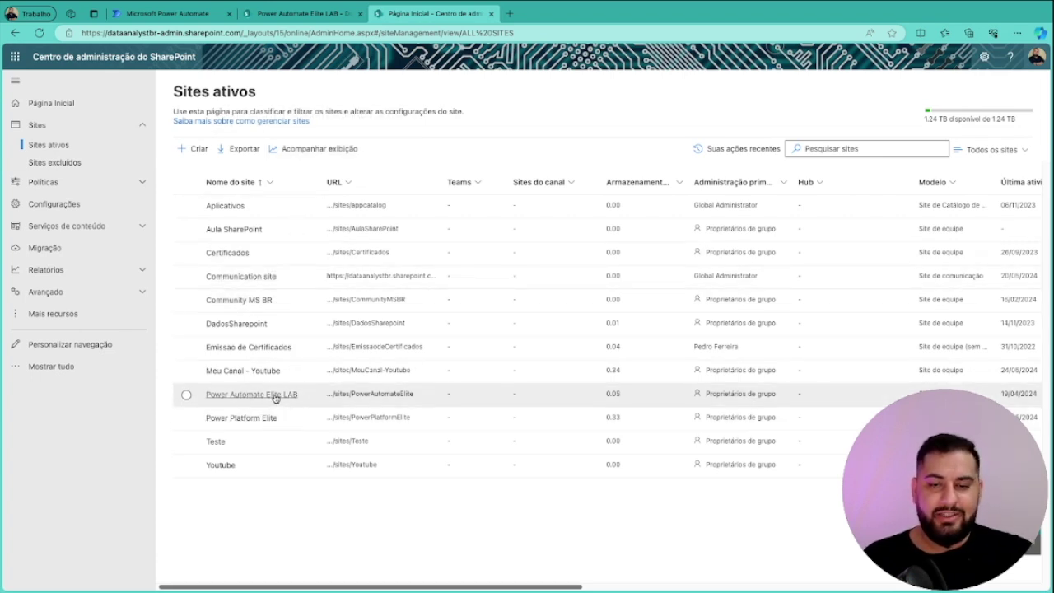
left_click(275, 396)
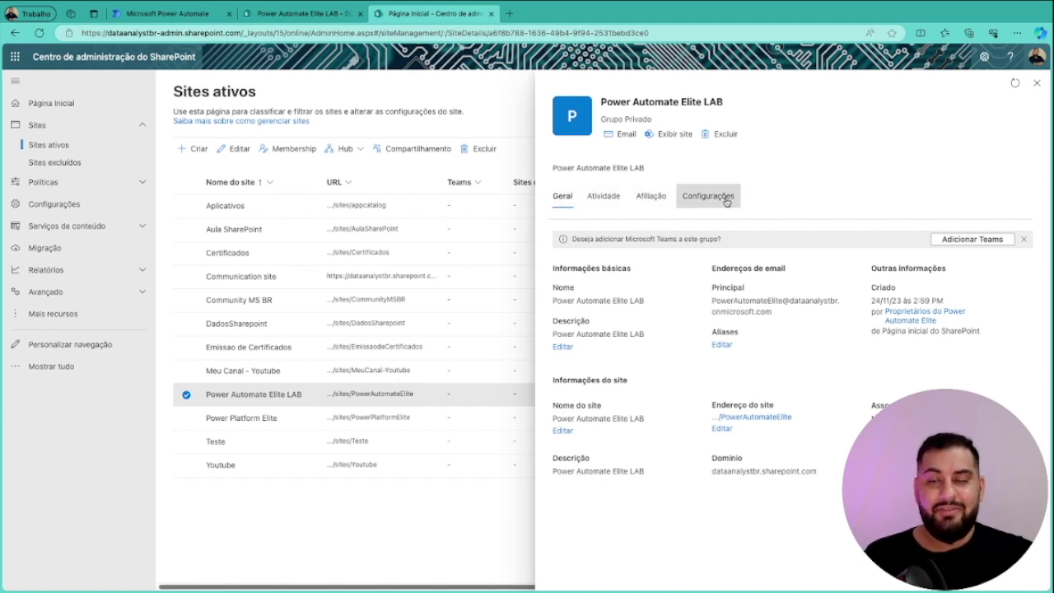
left_click(726, 202)
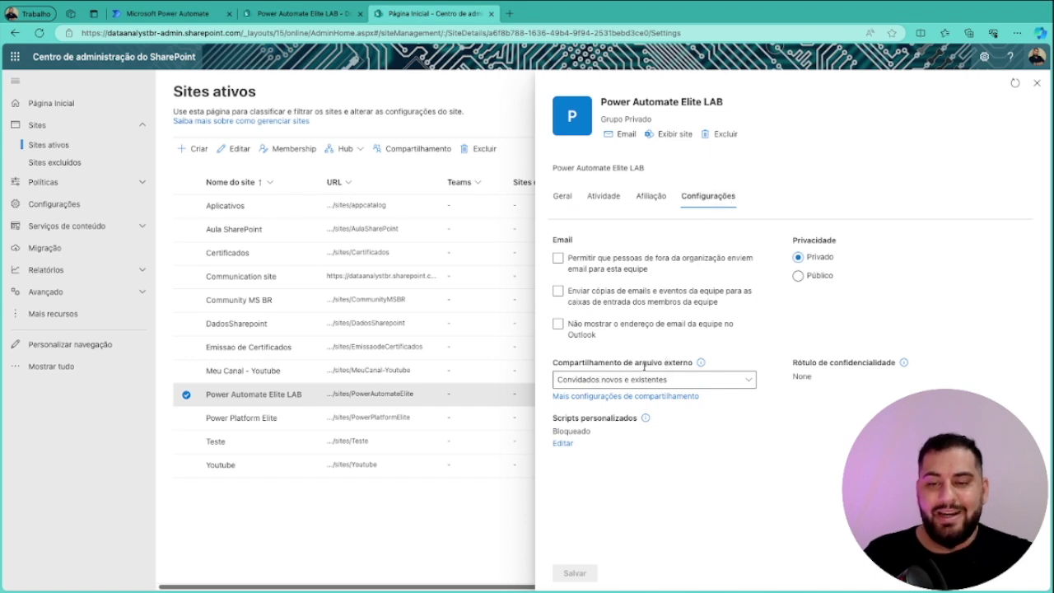
mouse_move(699, 364)
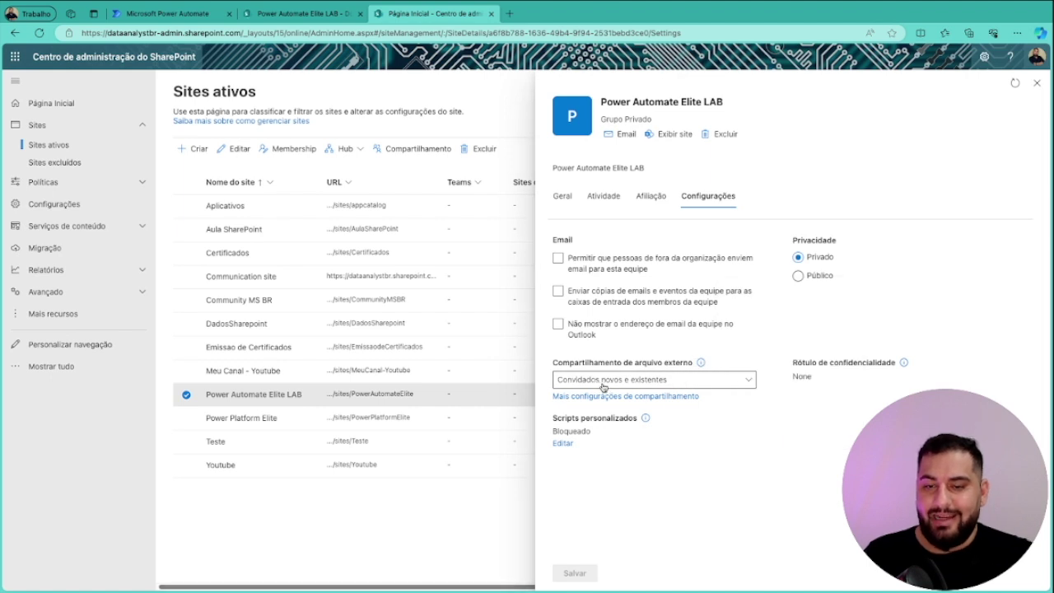
left_click(750, 380)
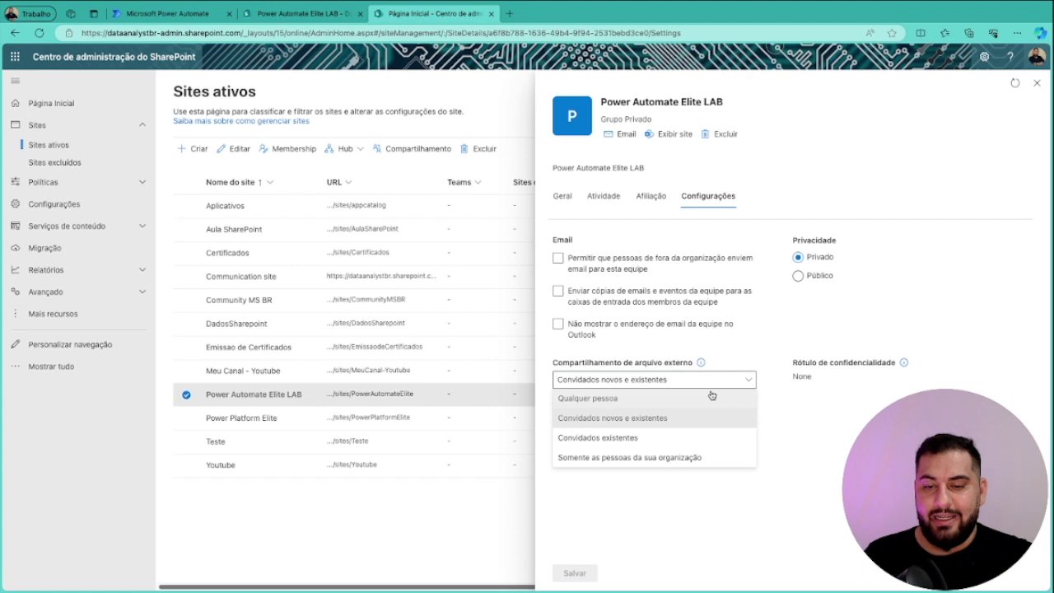
left_click(610, 399)
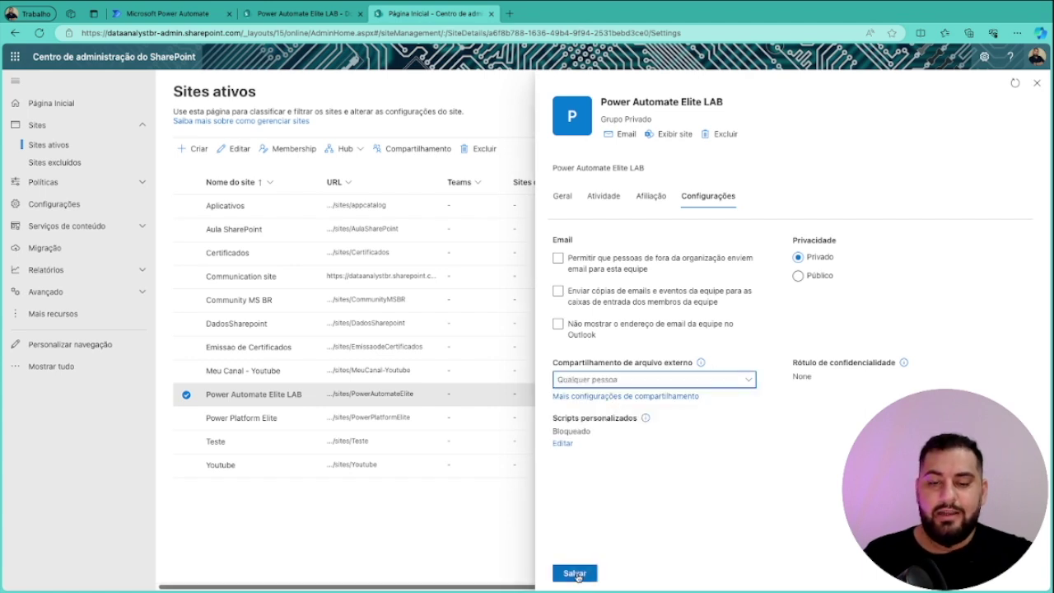
left_click(576, 574)
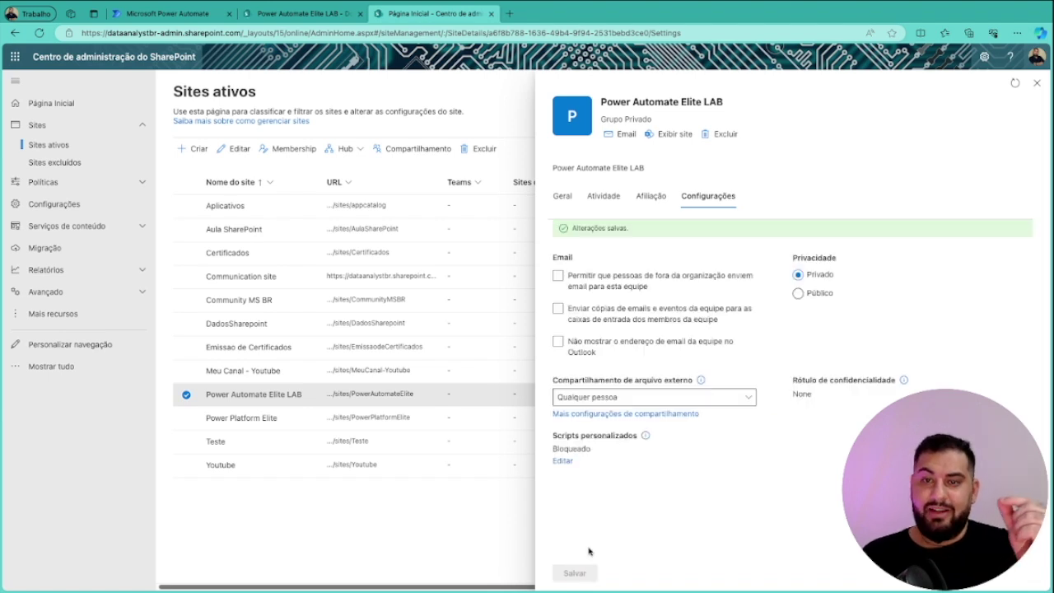
Leave the Outlook team-email hiding off, close the site details and return to the failed flow run
left_click(708, 355)
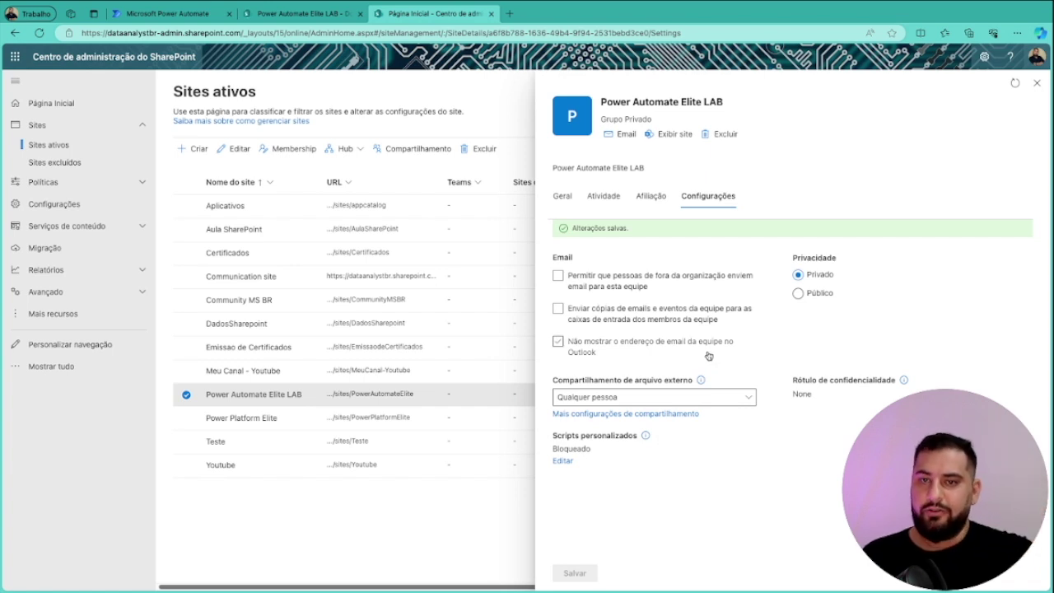
left_click(708, 354)
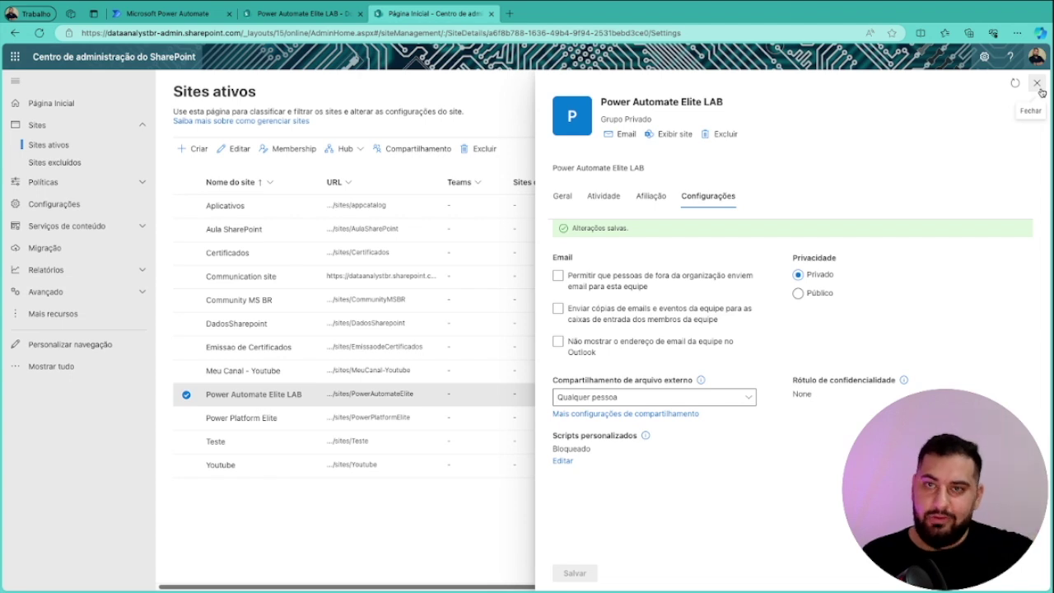
left_click(1037, 83)
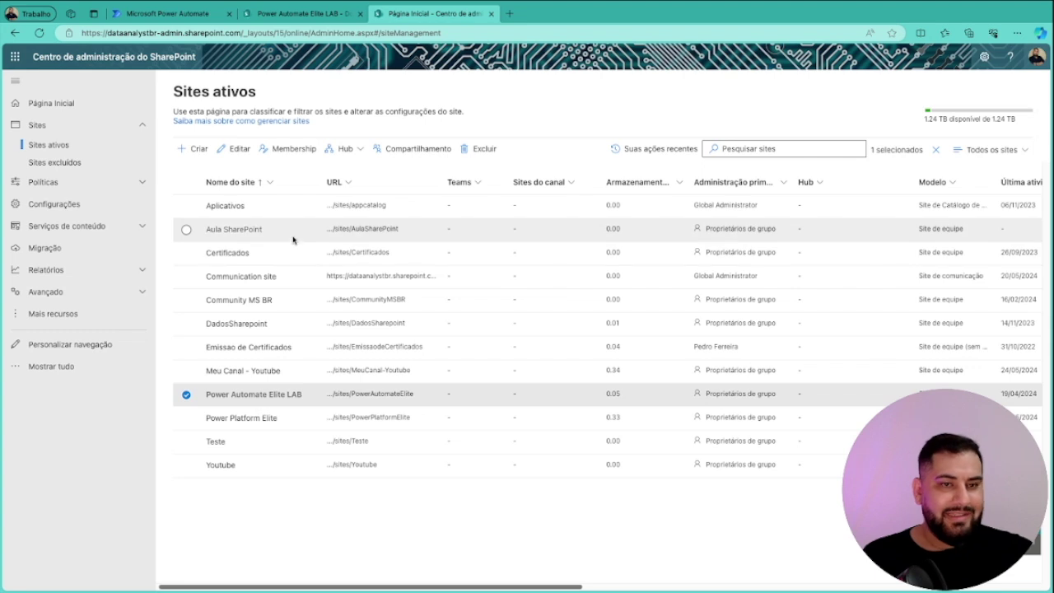
left_click(169, 13)
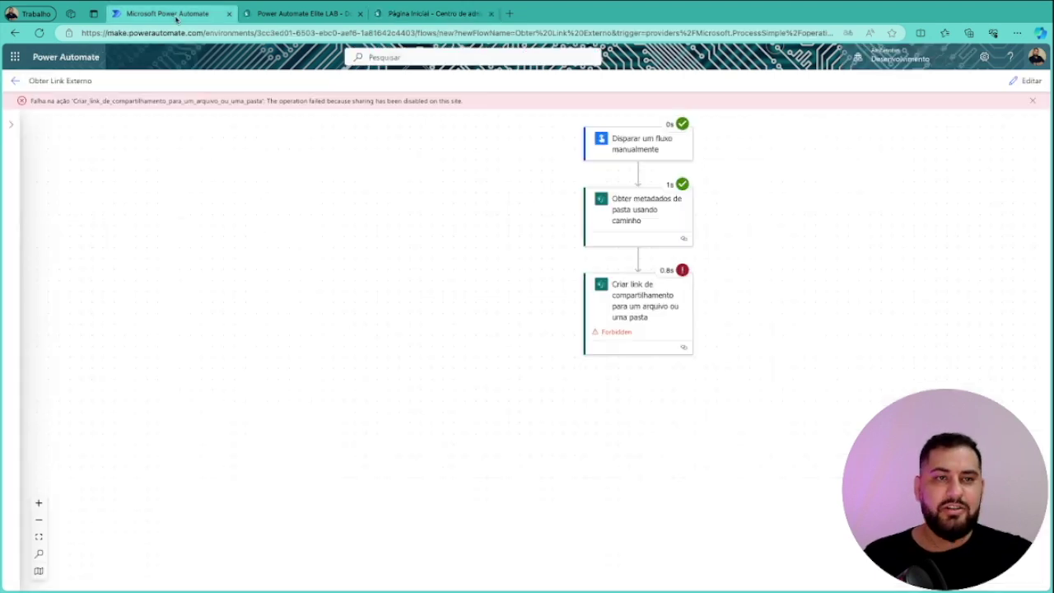
Run a manual test of Obter Link Externo from edit mode and view the run results
left_click(1032, 82)
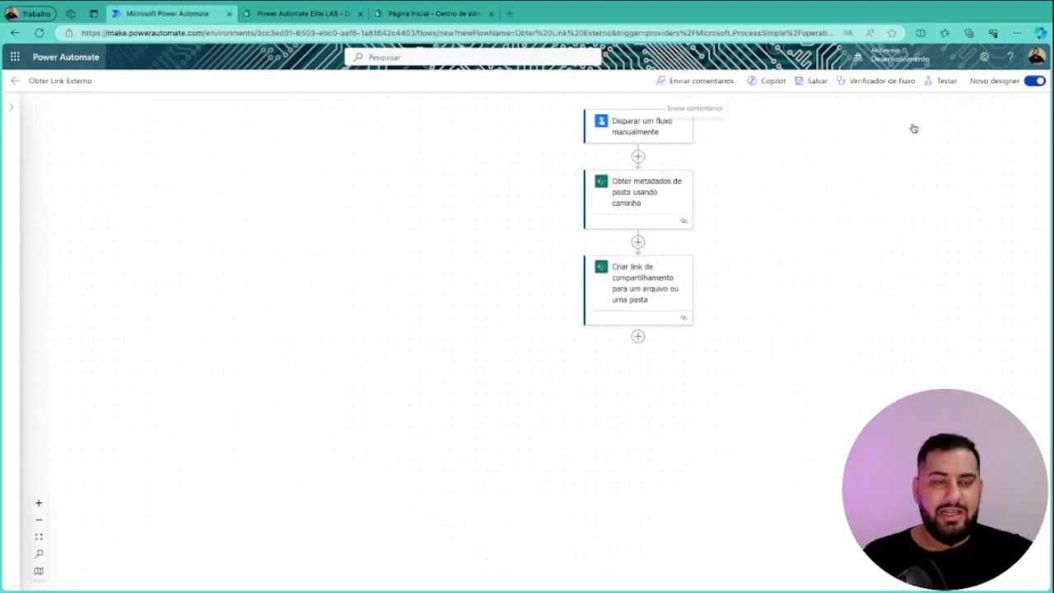
left_click(943, 81)
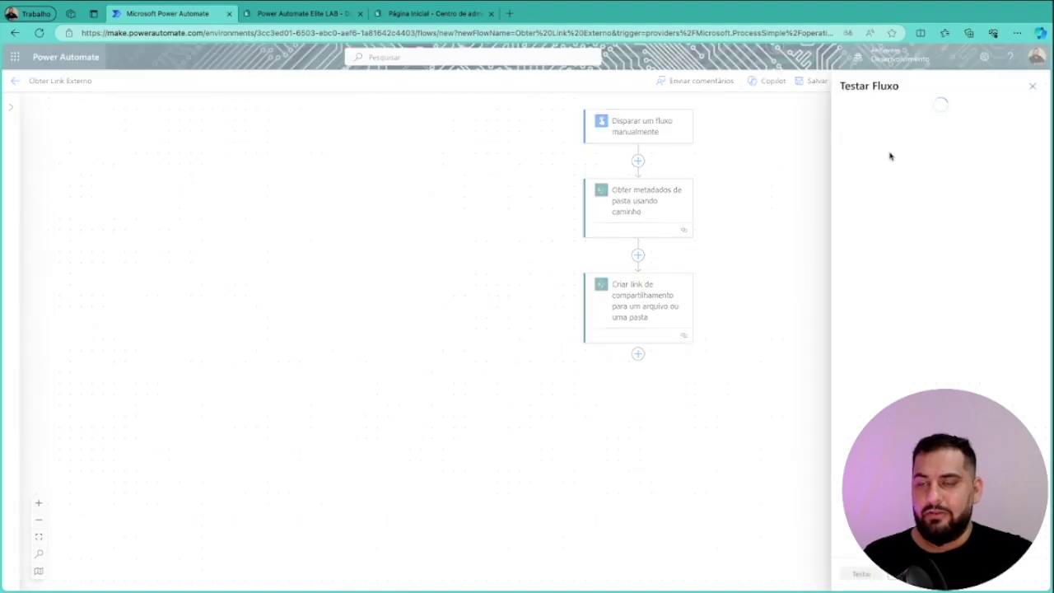
left_click(894, 122)
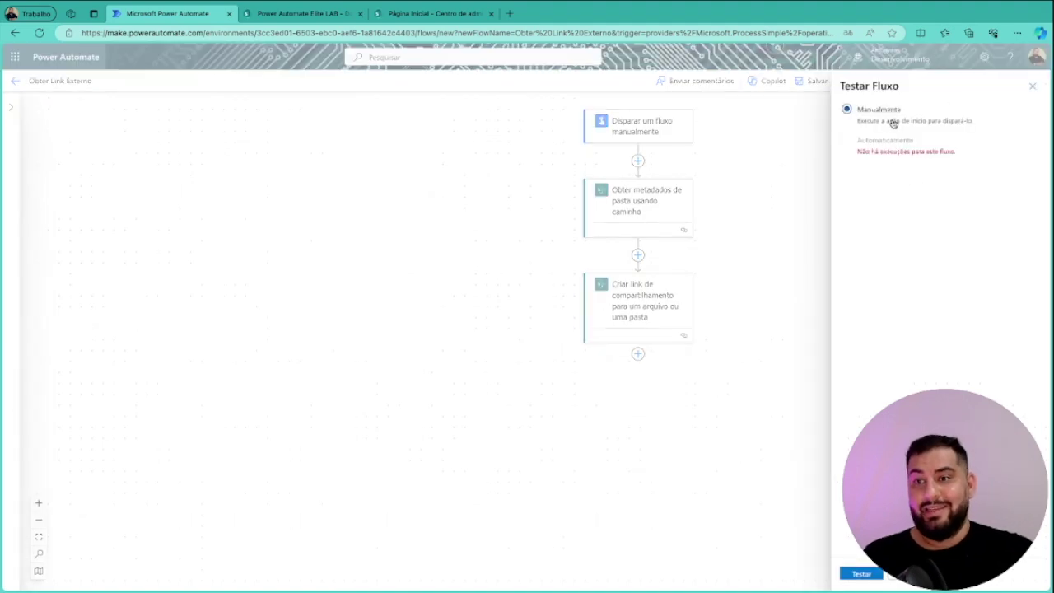
left_click(862, 574)
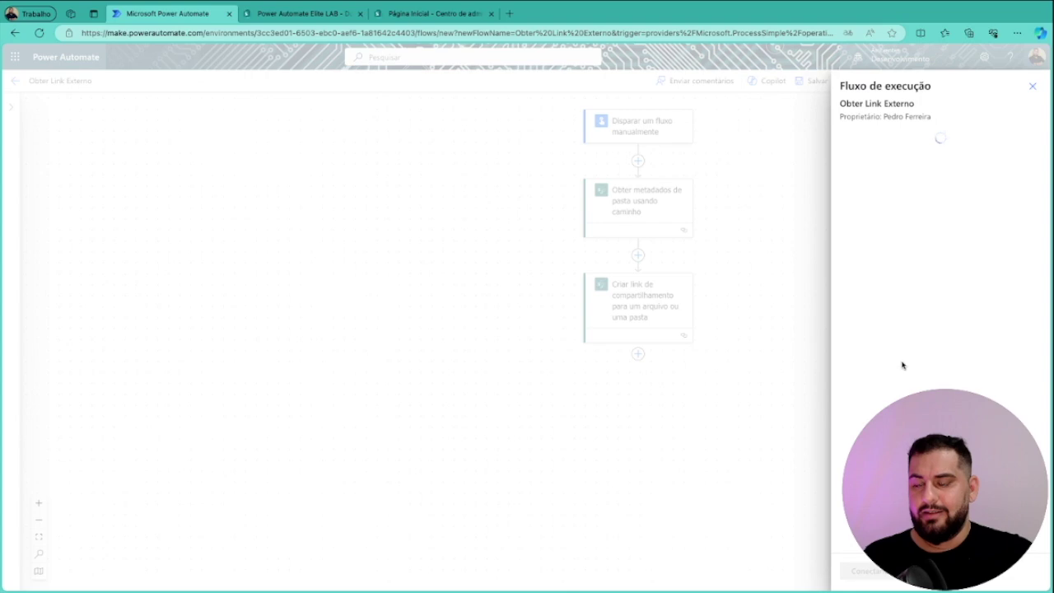
left_click(869, 571)
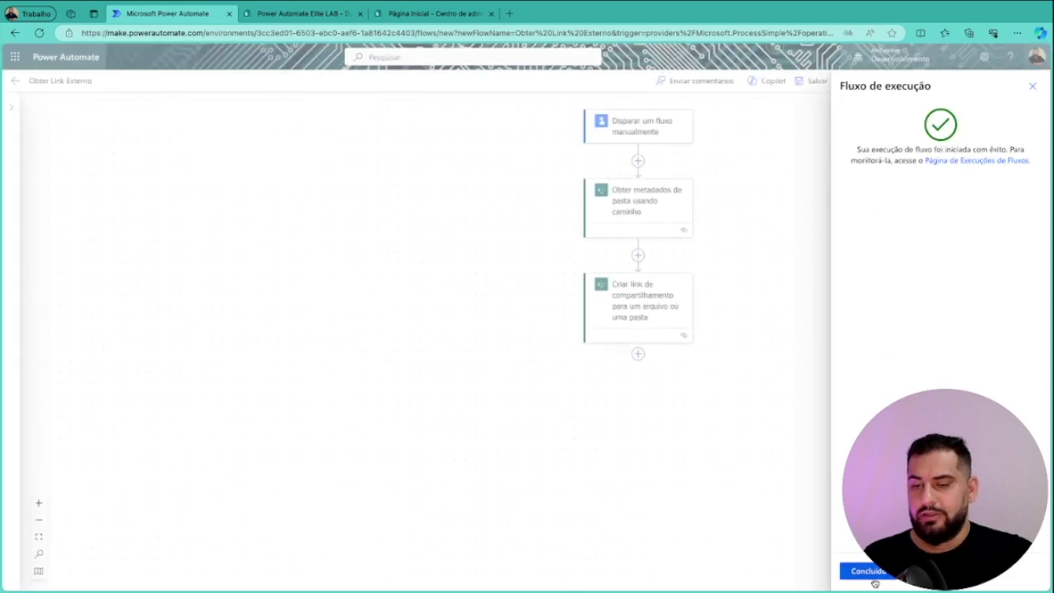
left_click(873, 572)
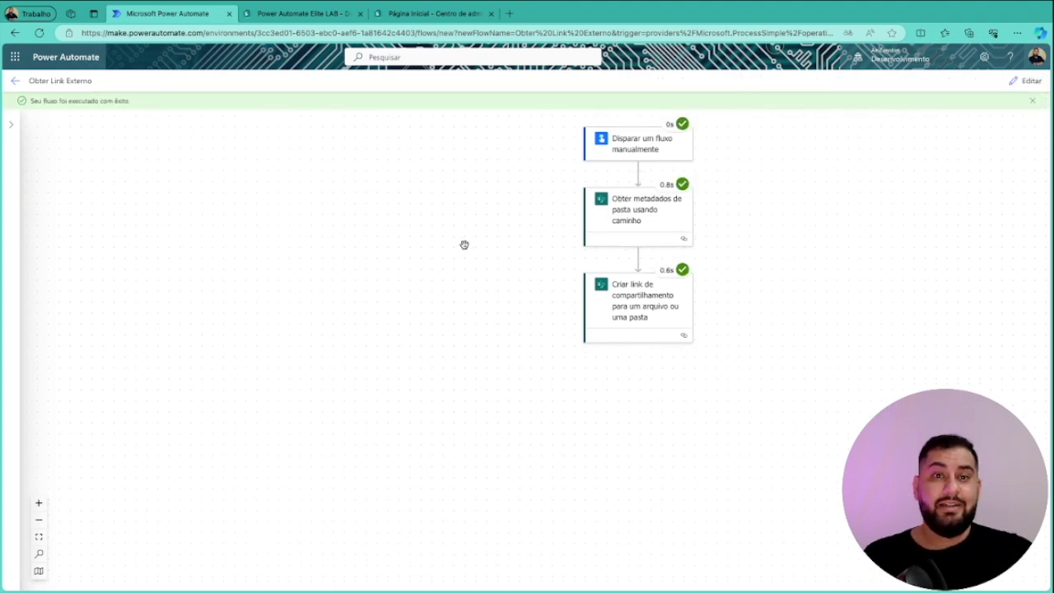
Check the Criar link de compartilhamento output (status 200) and select its anonymous edit webUrl
left_click(468, 295)
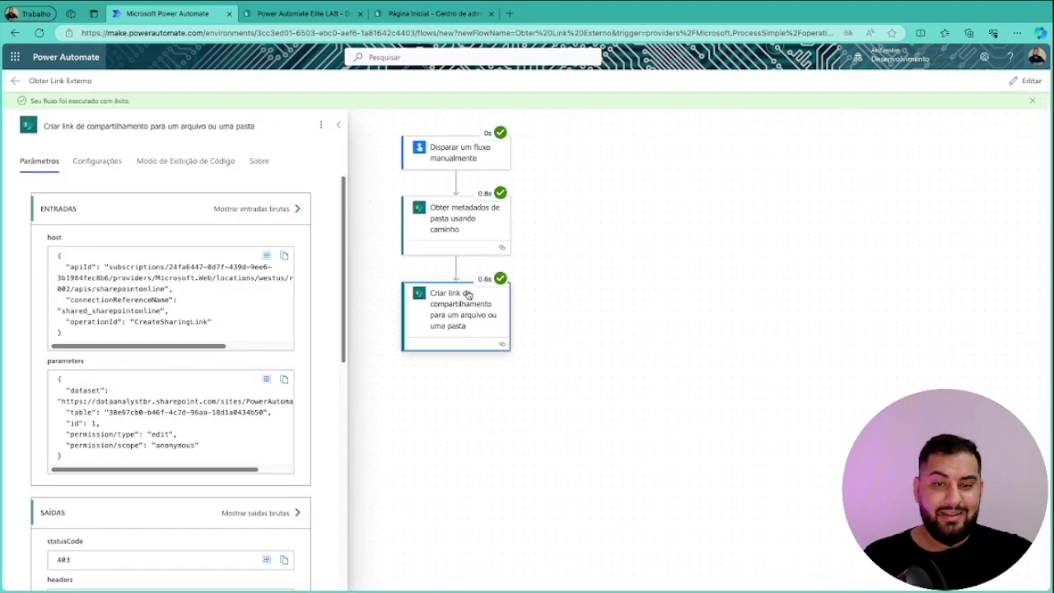
scroll(318, 386, "down", 1)
scroll(202, 384, "down", 2)
scroll(314, 370, "down", 4)
scroll(226, 444, "down", 5)
scroll(227, 458, "down", 4)
scroll(225, 458, "down", 2)
scroll(216, 458, "down", 3)
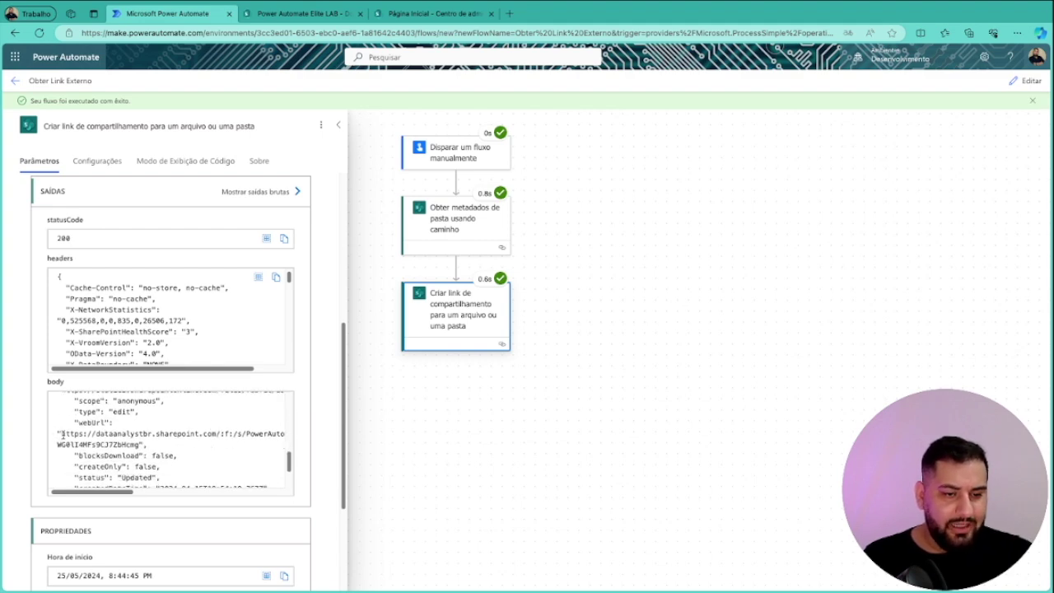
left_click_drag(61, 430, 142, 443)
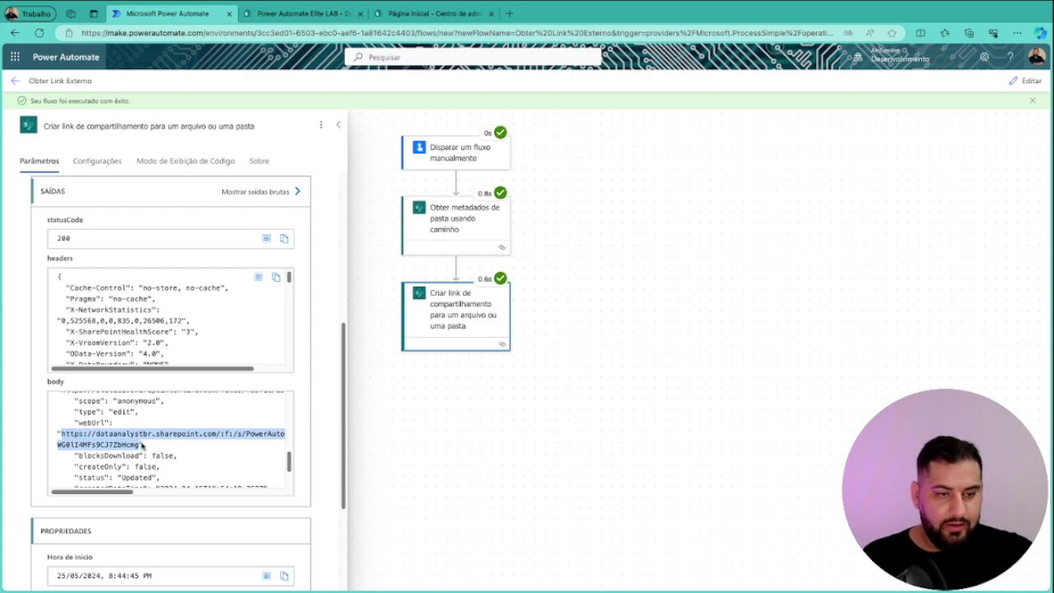
mouse_move(293, 3)
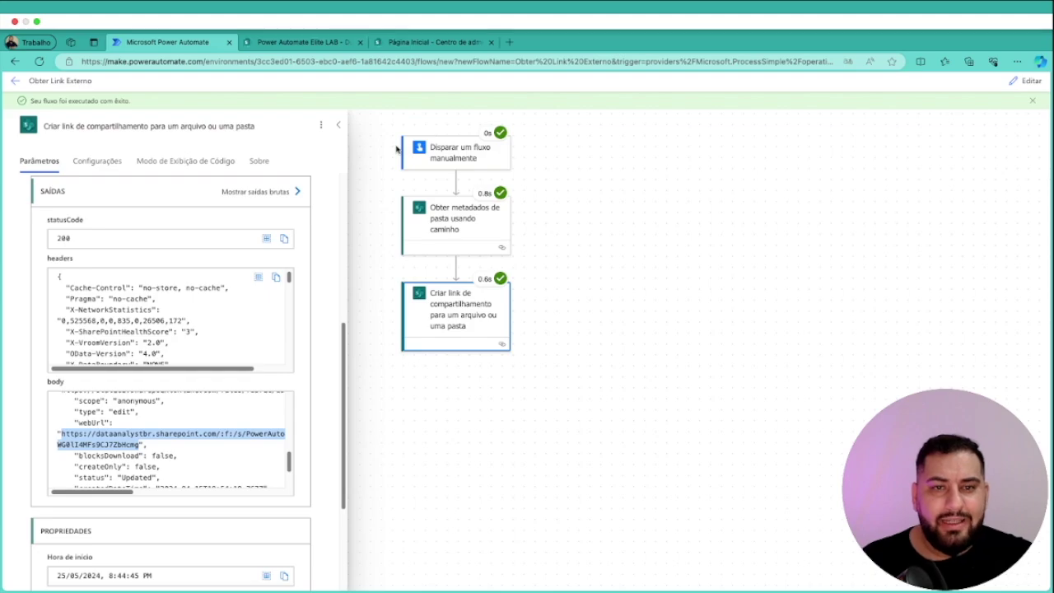
Open the copied sharing link in an InPrivate window and check its Carregar upload options
key("ctrl+shift+n")
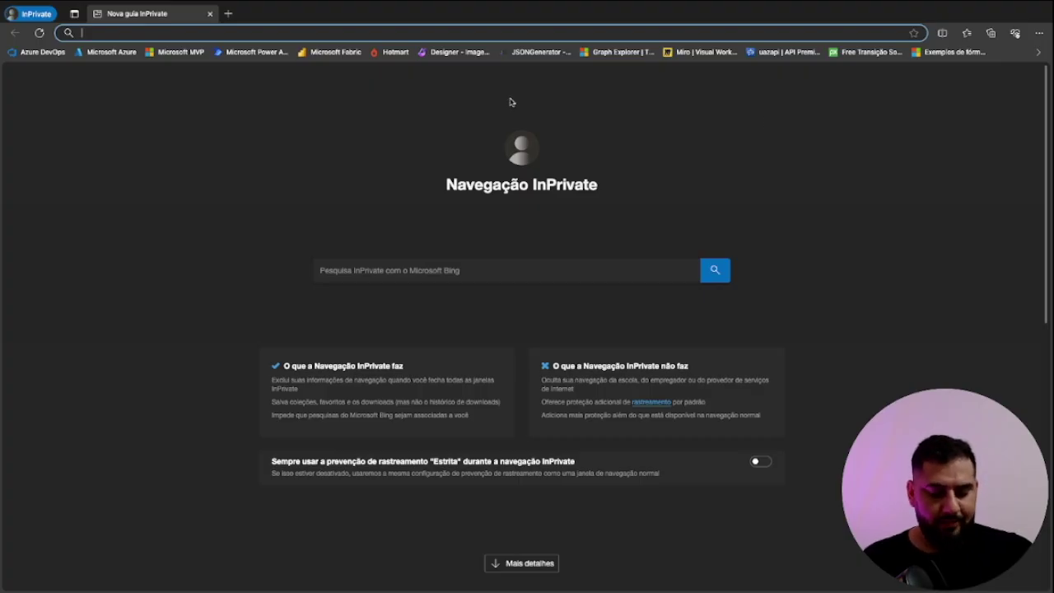
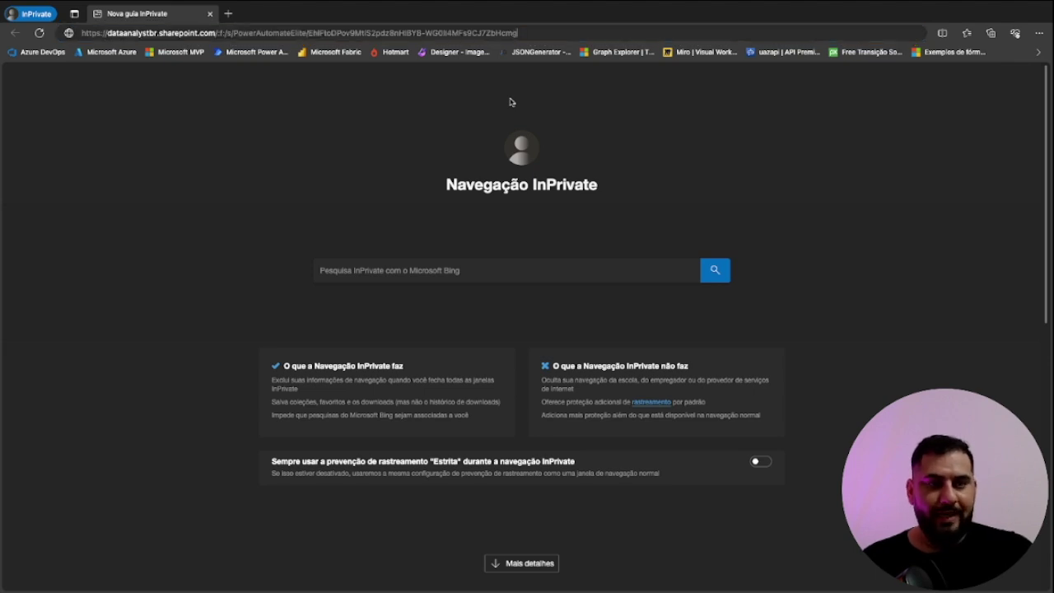
key("Return")
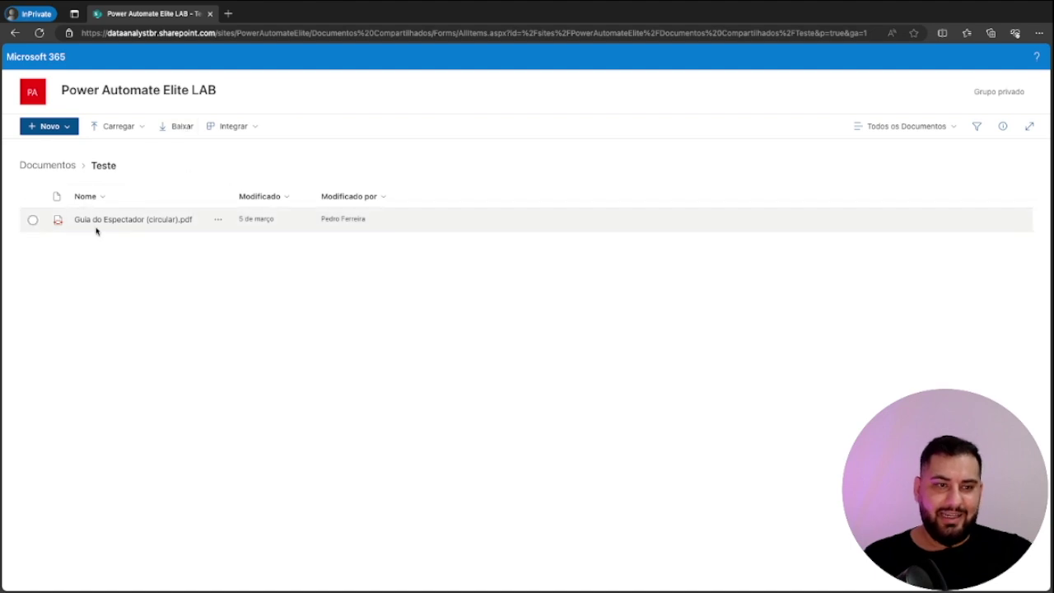
left_click(141, 128)
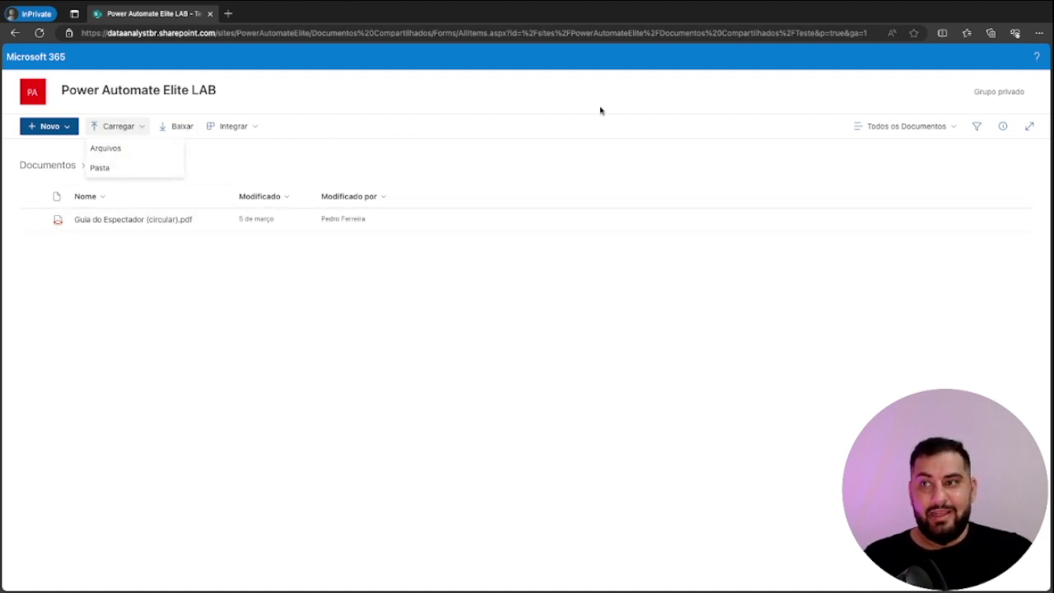
left_click(544, 111)
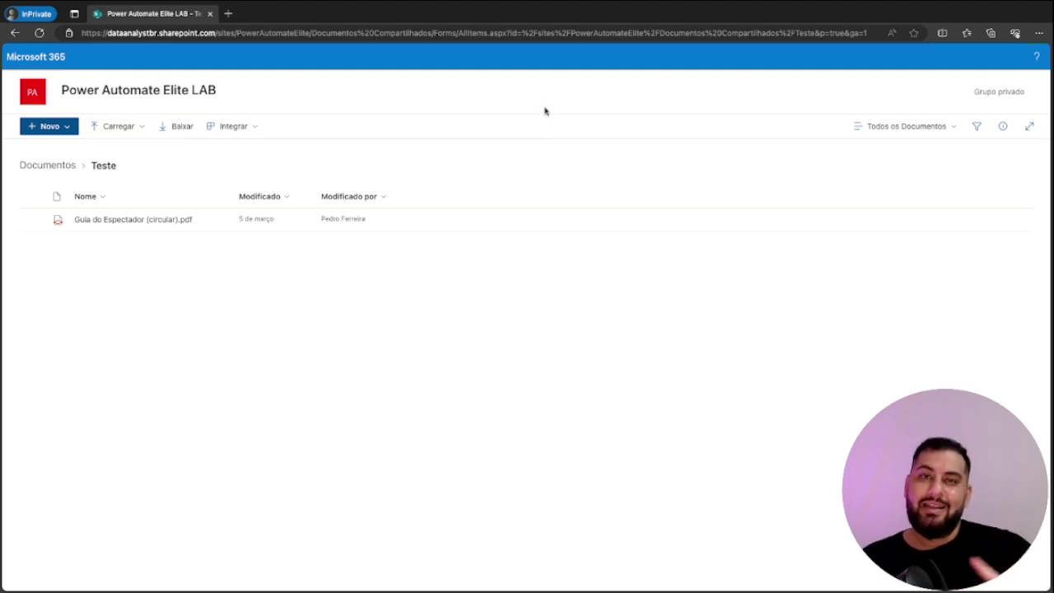